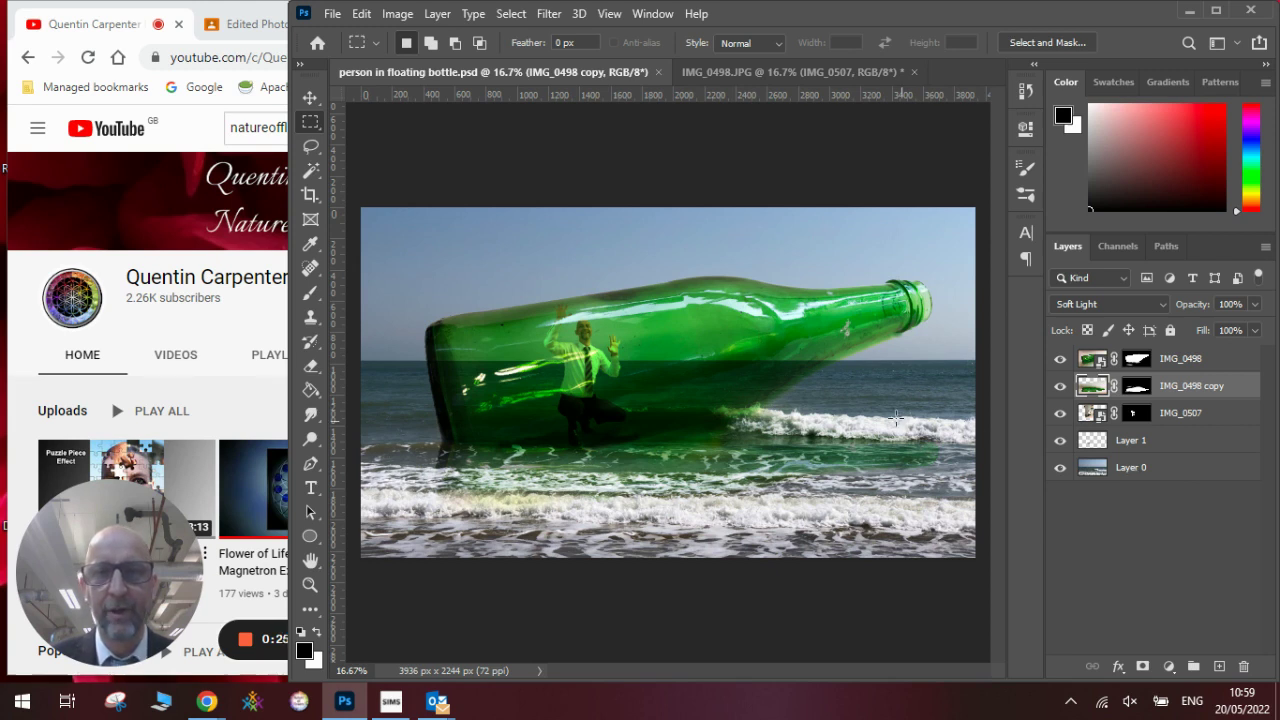
Switch from the floating-bottle composite to the IMG_0498.JPG bottle photo document
click(764, 73)
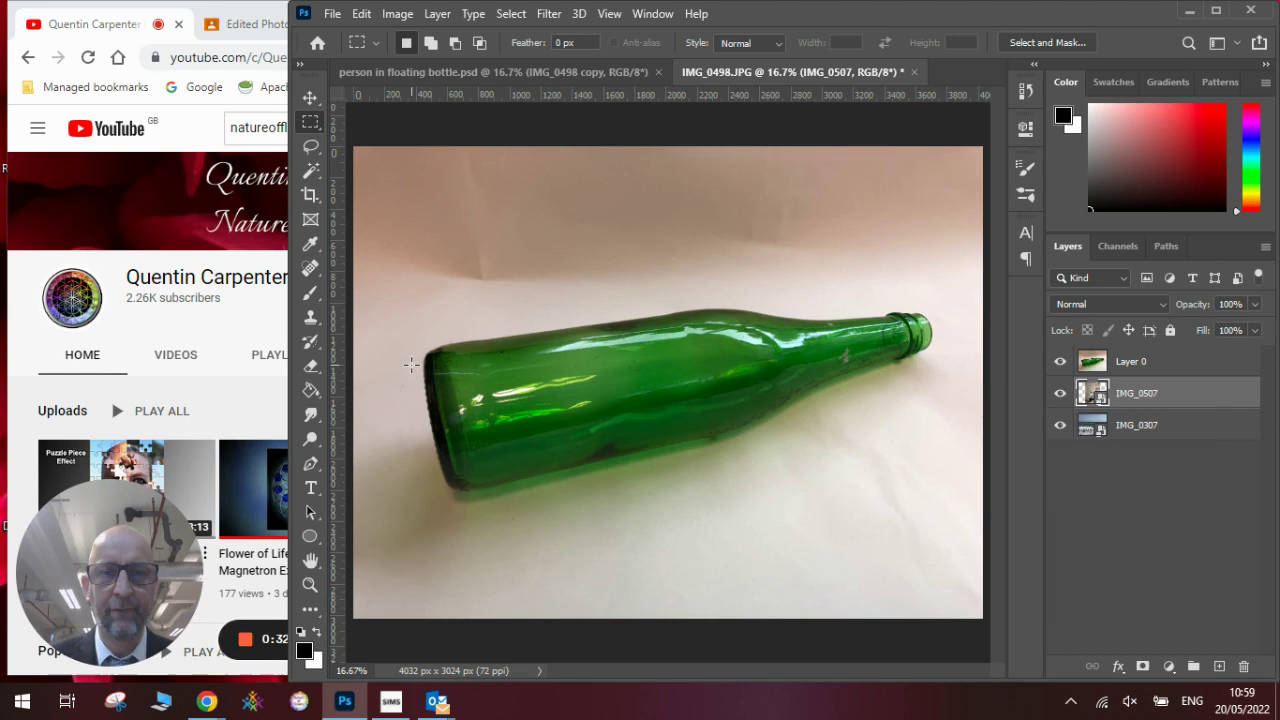
Hide the bottle layer and the man layer so the beach layer shows
click(1061, 362)
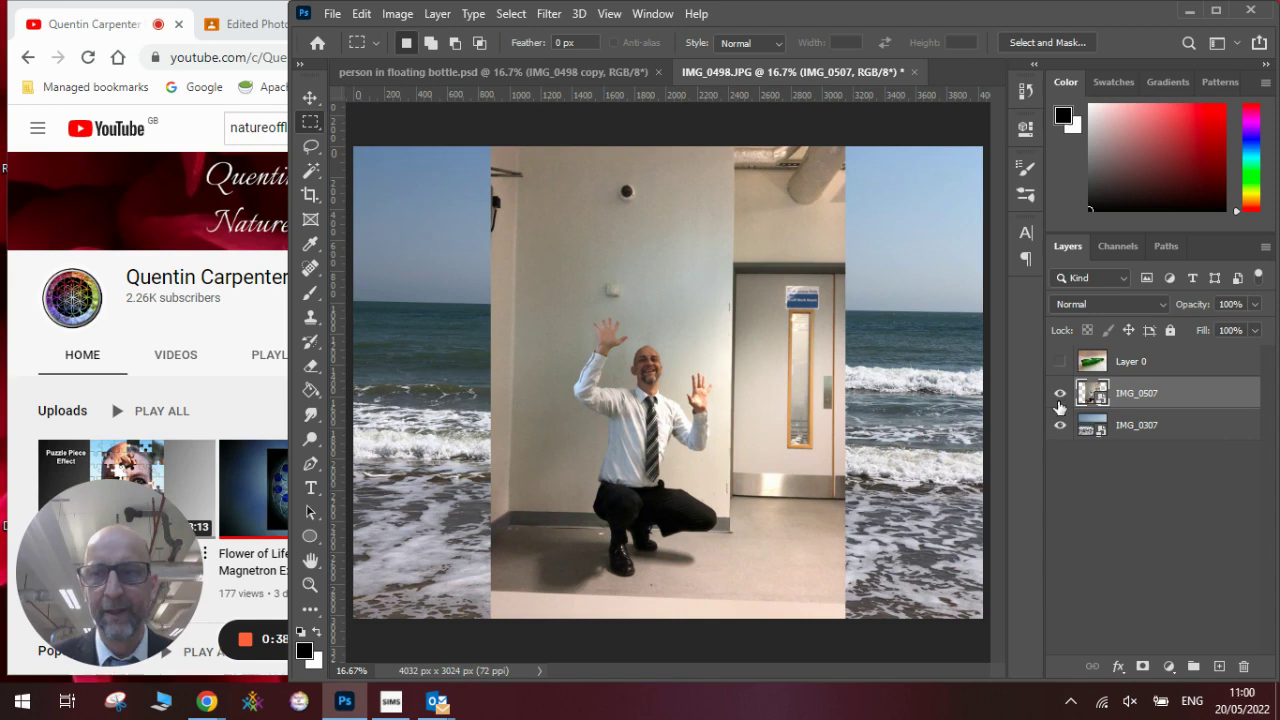
click(1060, 393)
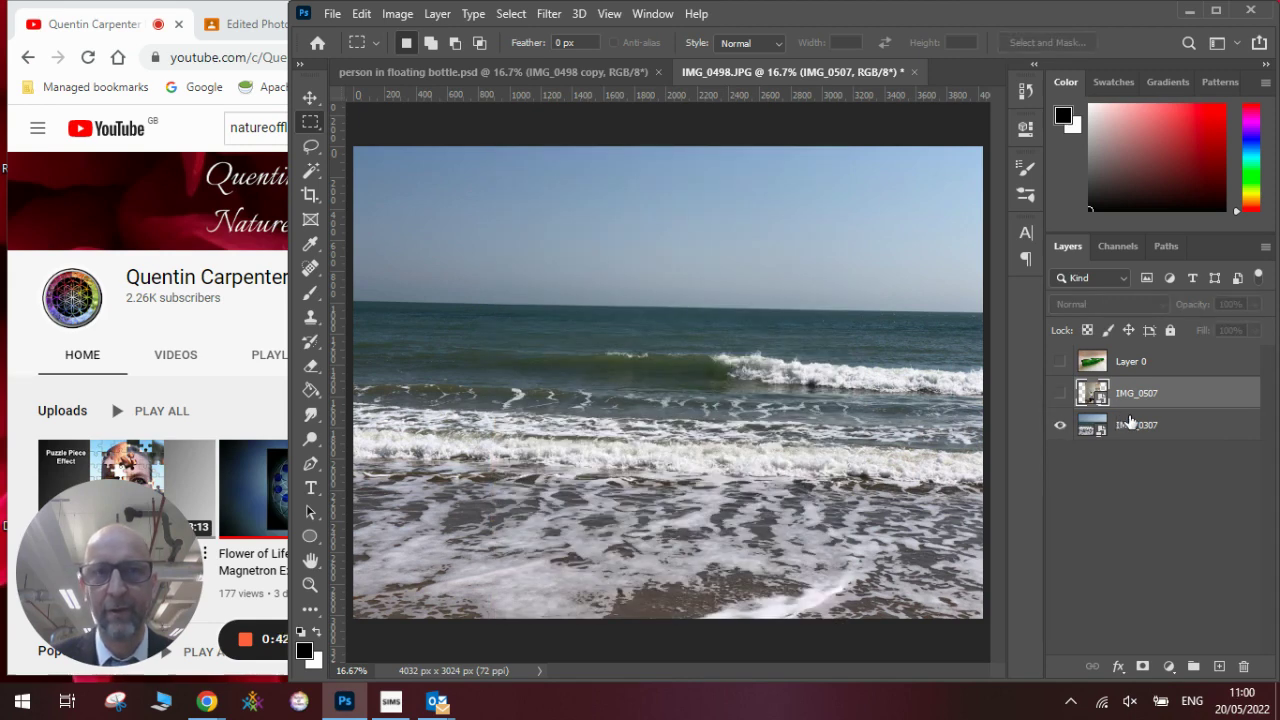
click(331, 14)
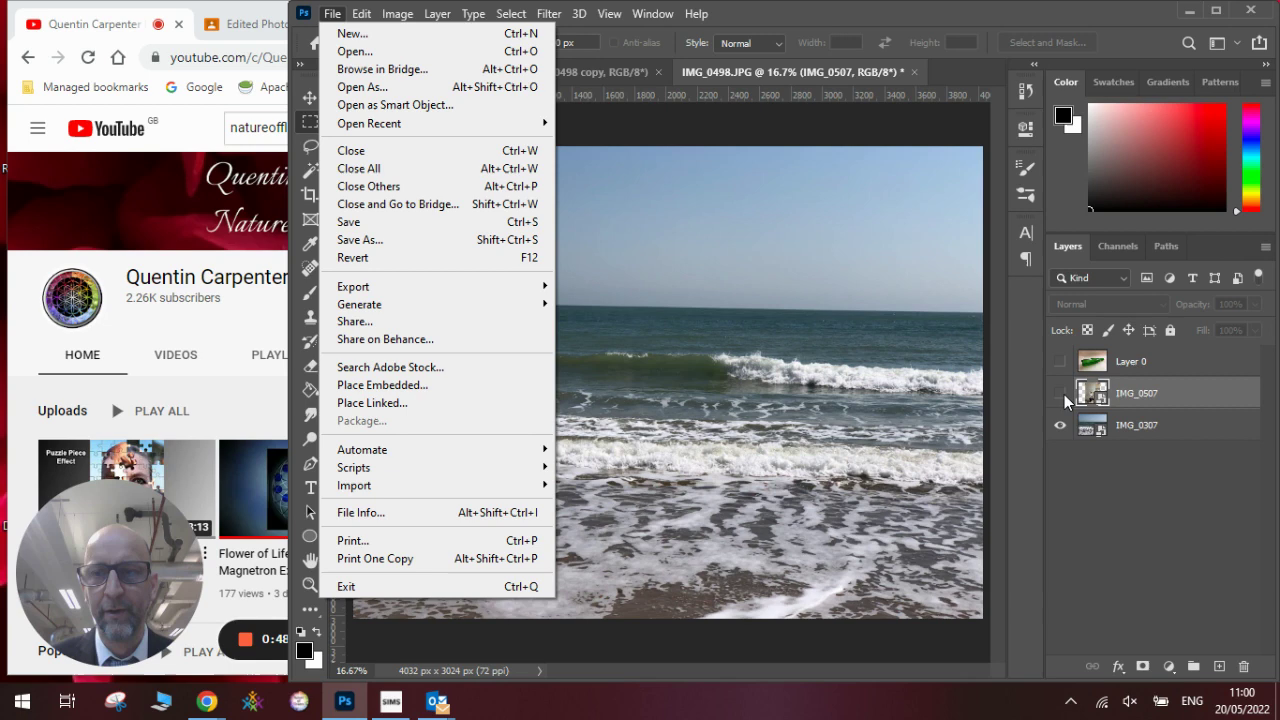
Hide the beach, mask IMG_0507 to the crouching man via Select > Subject, and reshow the bottle
click(1060, 425)
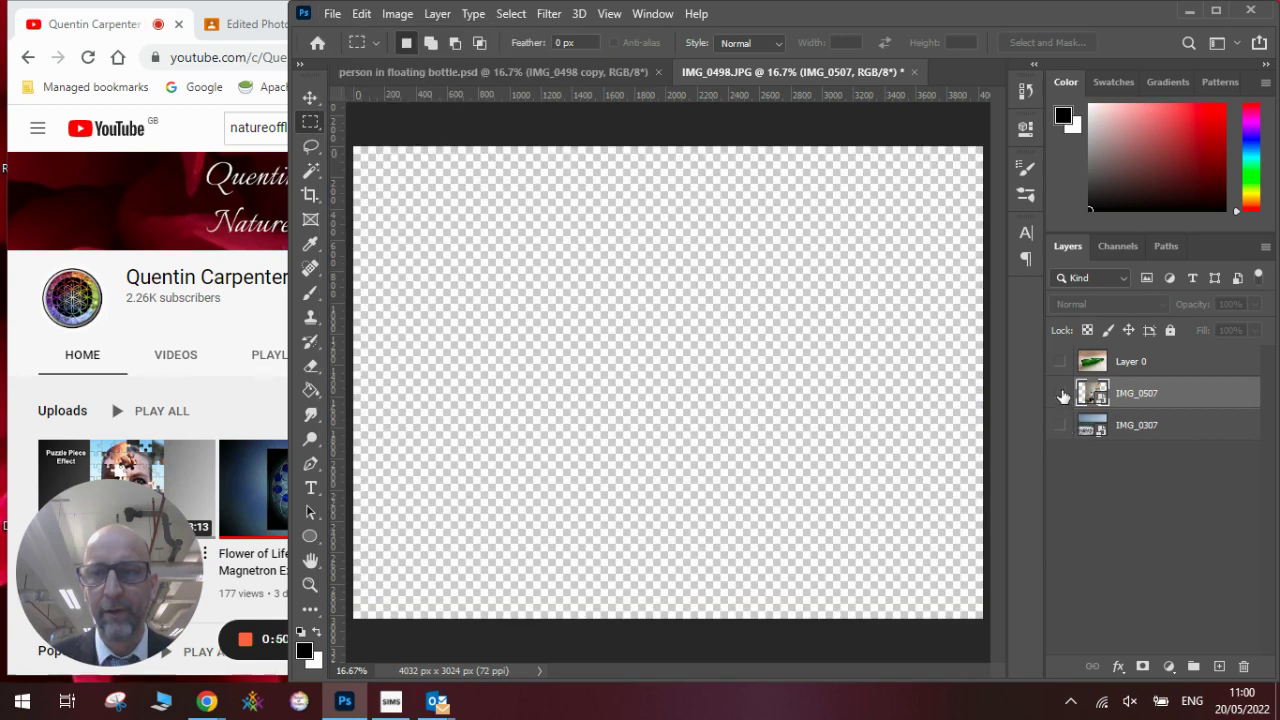
click(1062, 394)
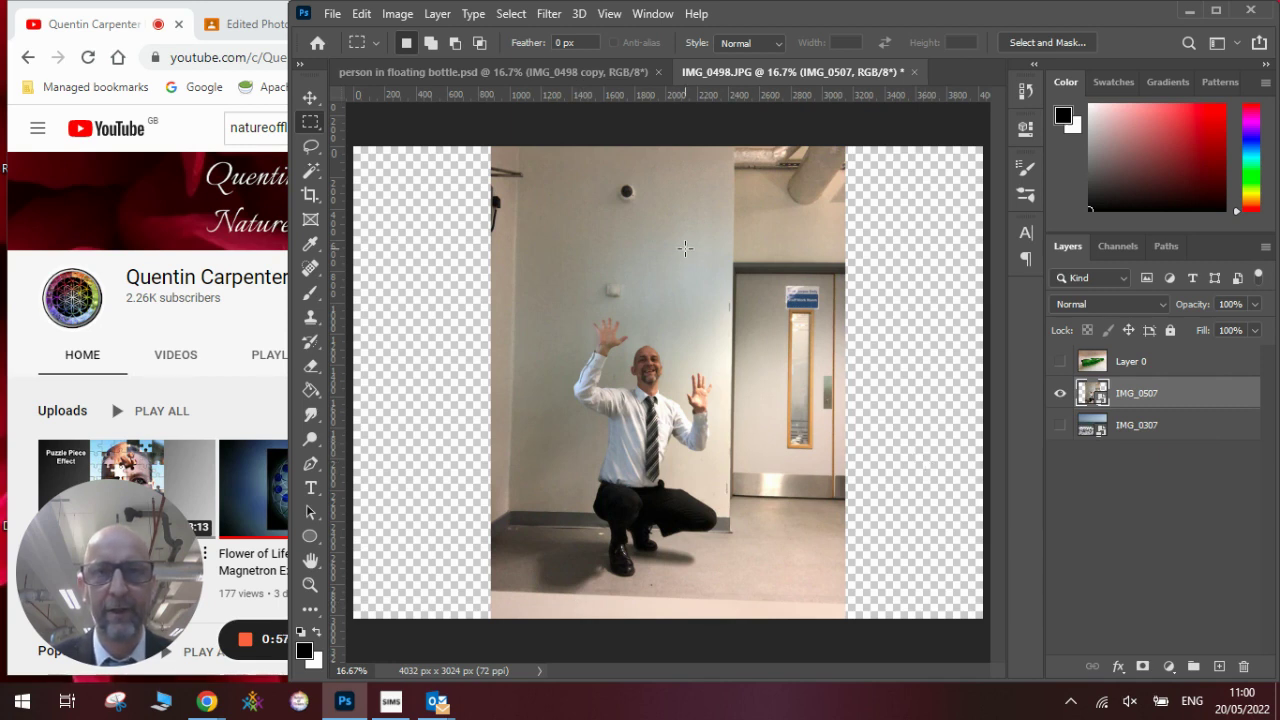
click(517, 20)
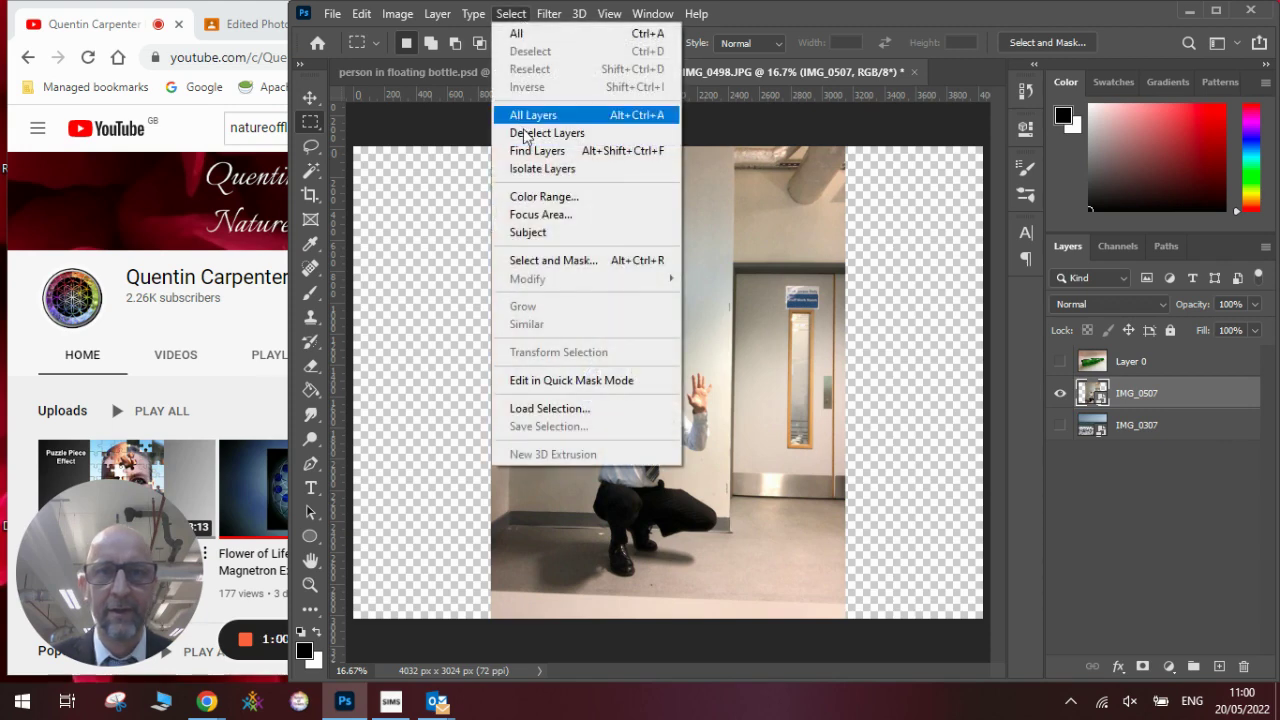
click(547, 231)
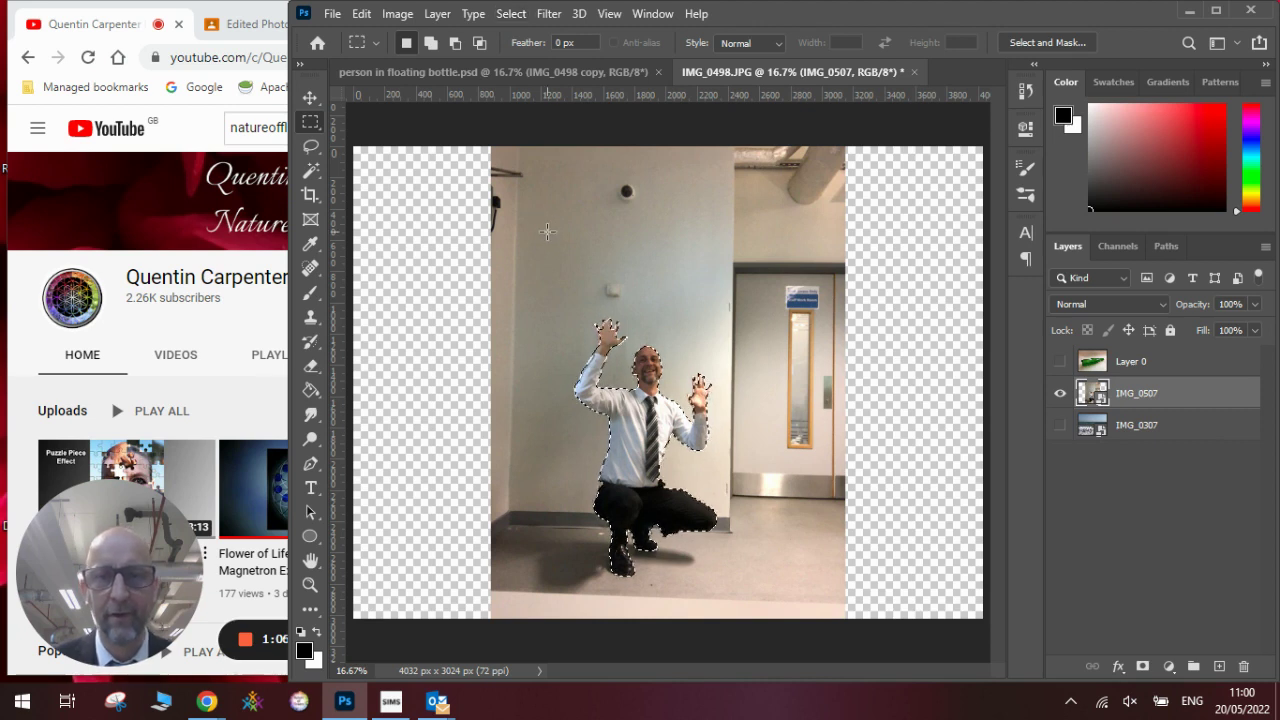
click(1145, 667)
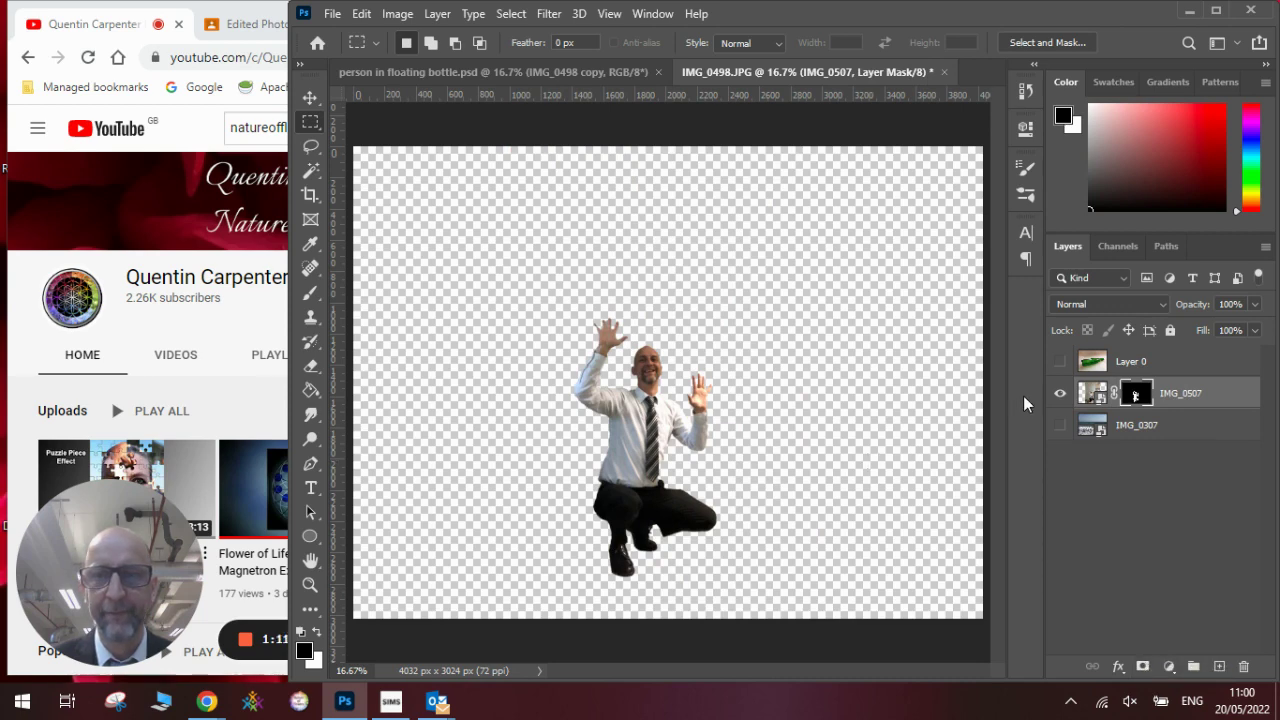
click(1059, 361)
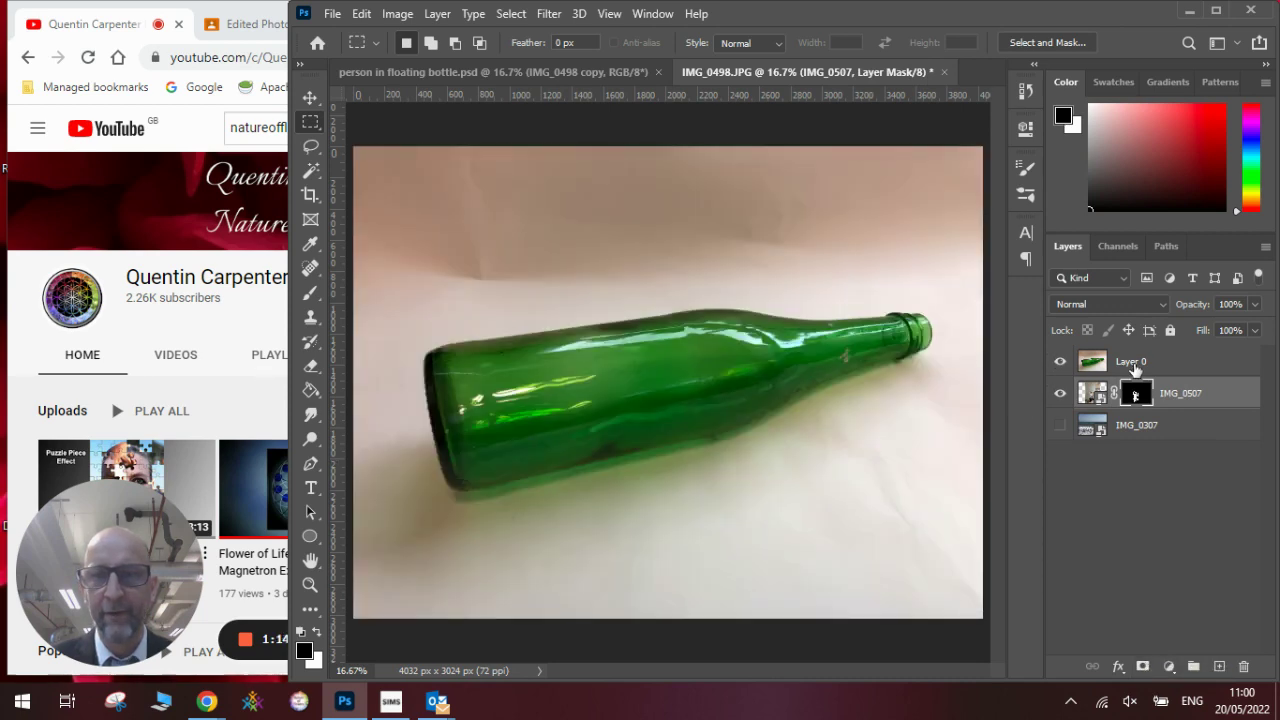
Mask Layer 0 down to just the green bottle using Select > Subject
click(1135, 370)
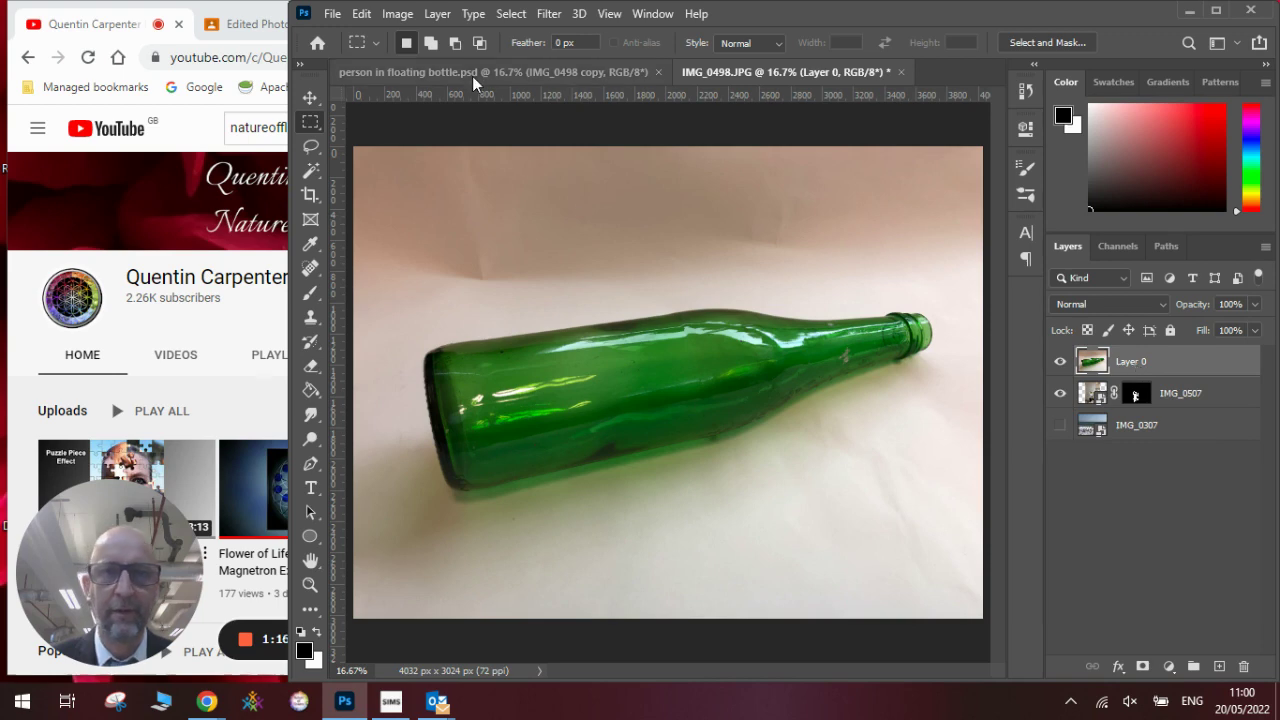
click(507, 16)
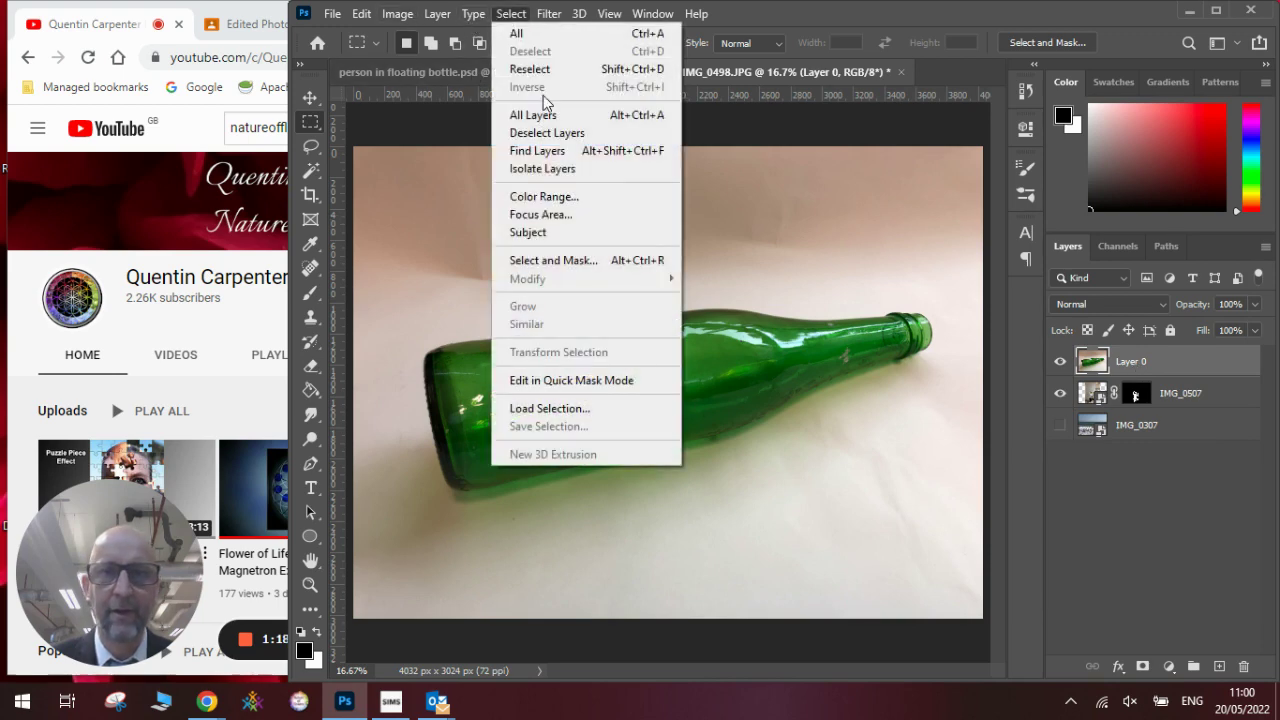
click(545, 236)
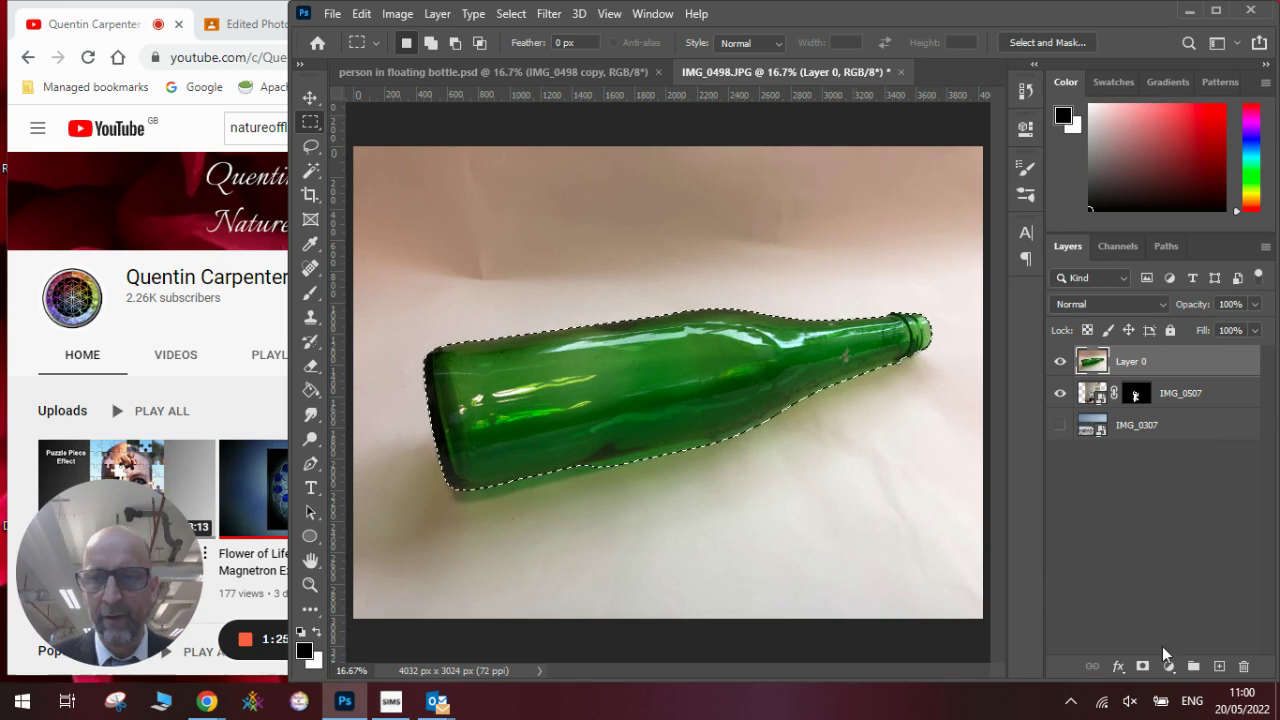
click(1142, 667)
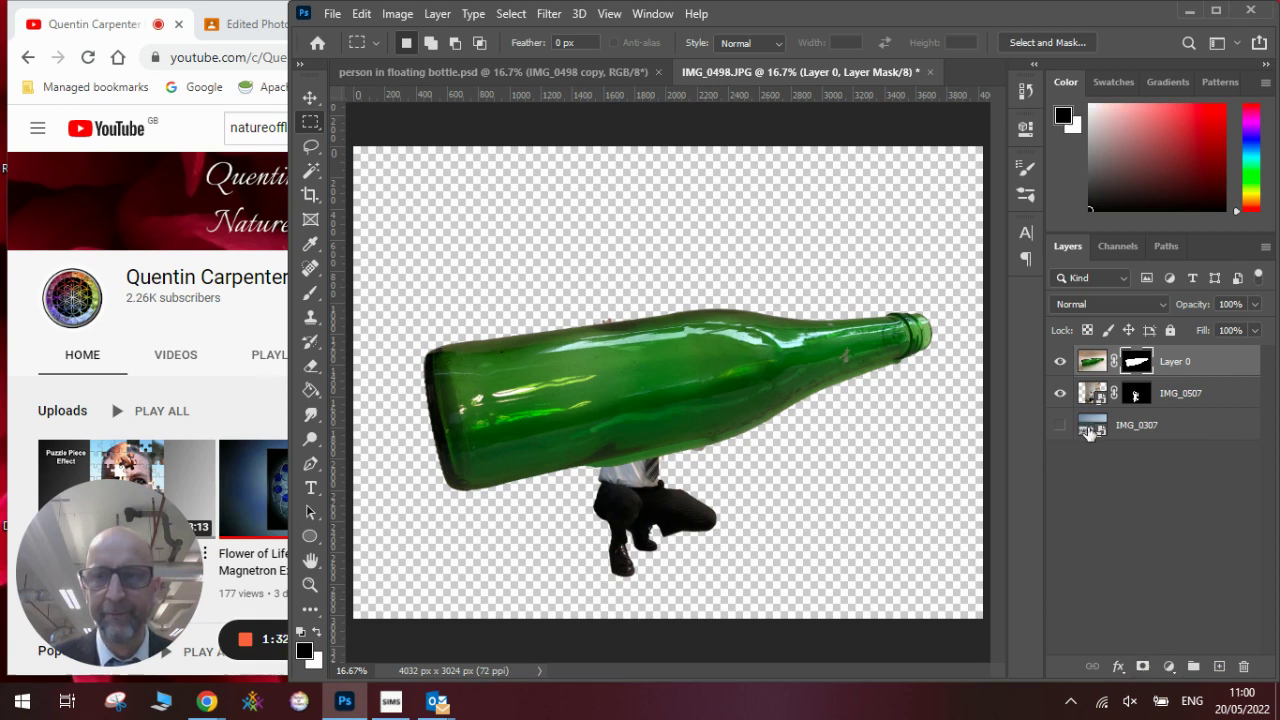
Hide the bottle and rasterize the IMG_0507 man layer
click(1060, 361)
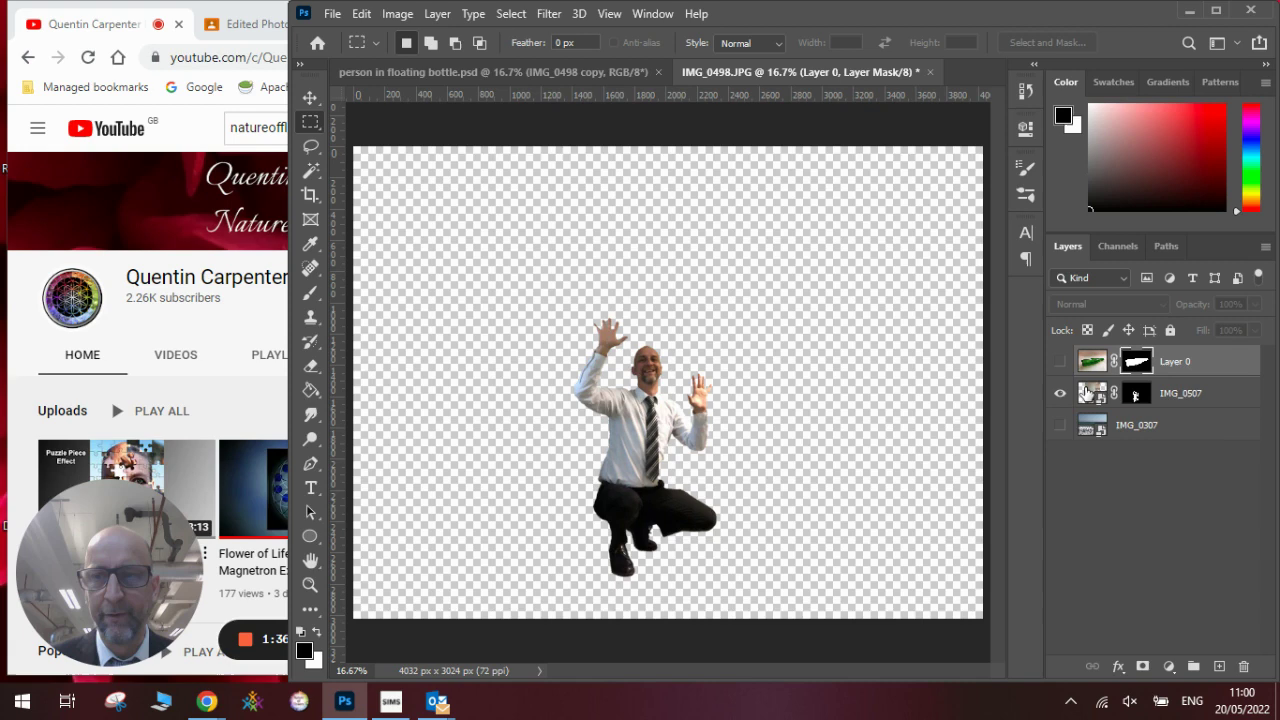
click(1085, 392)
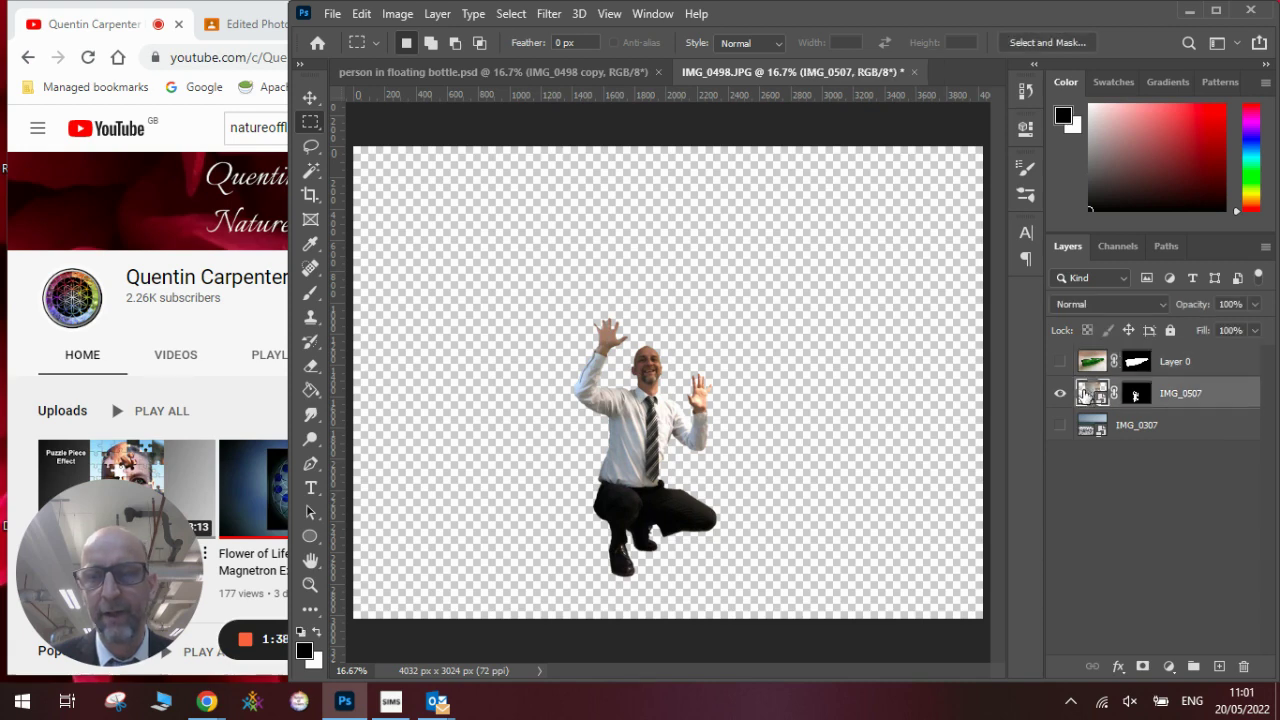
right_click(1099, 399)
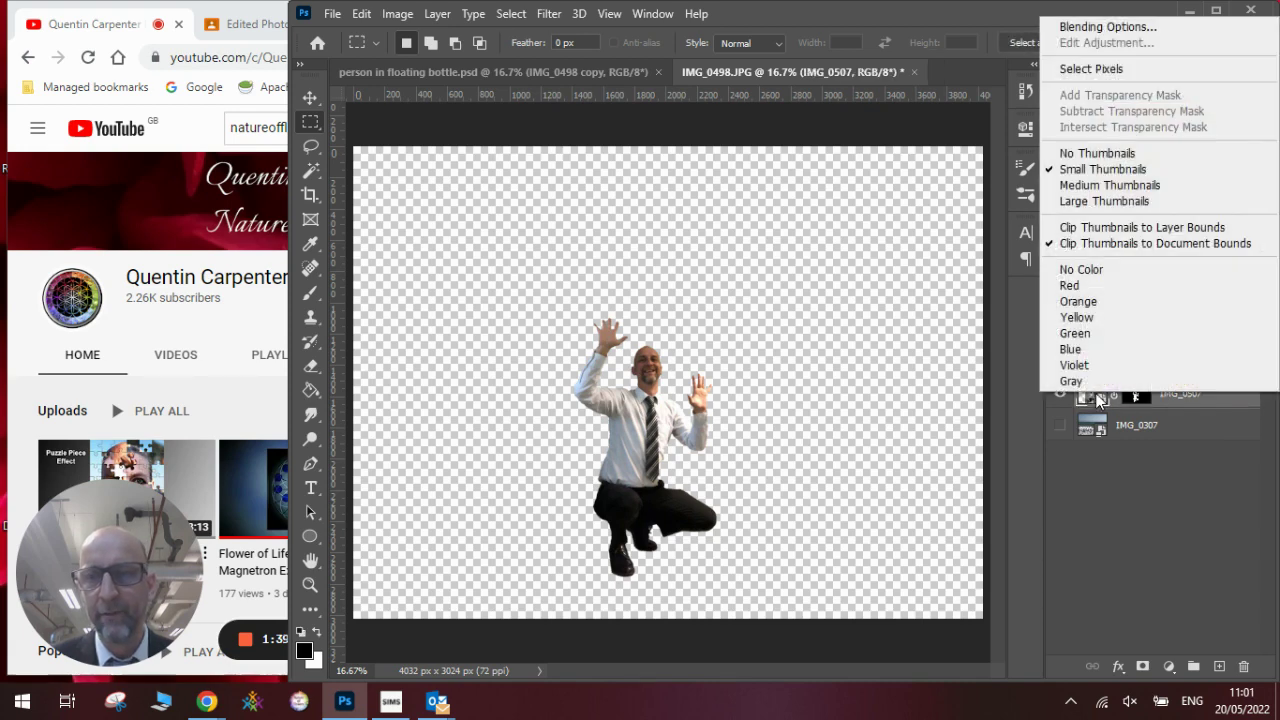
click(1210, 410)
right_click(1175, 398)
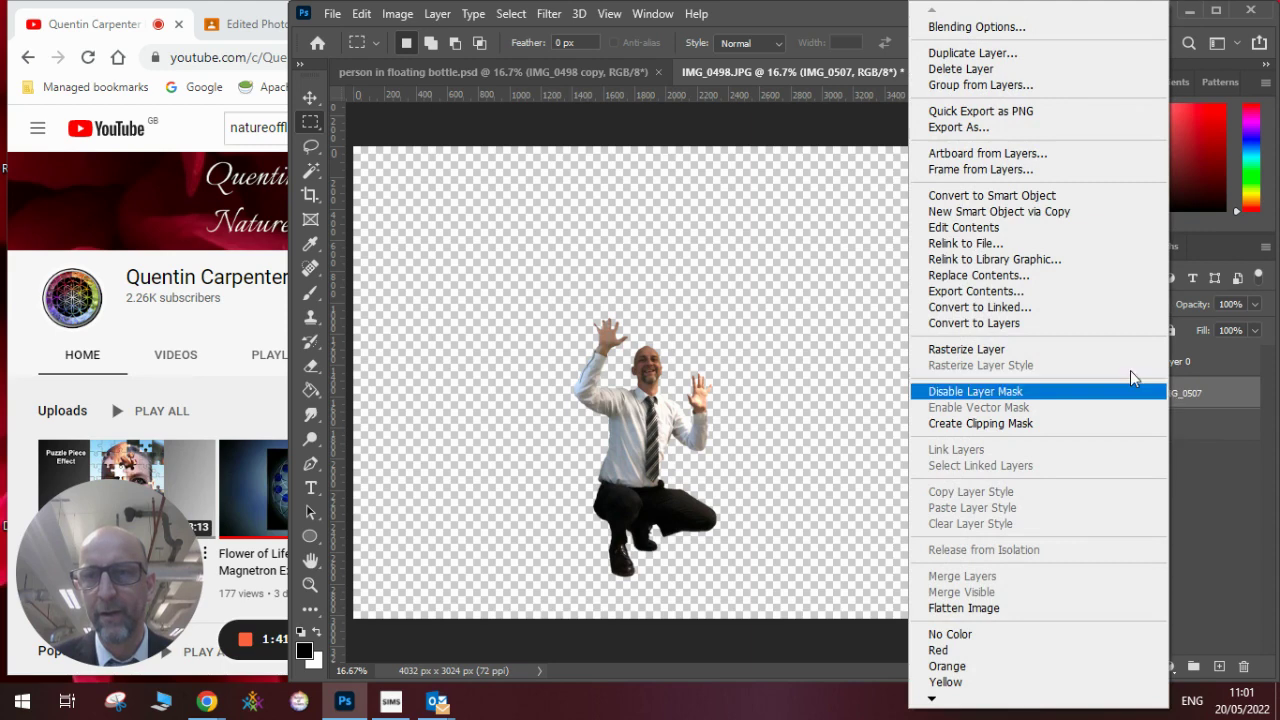
click(1035, 352)
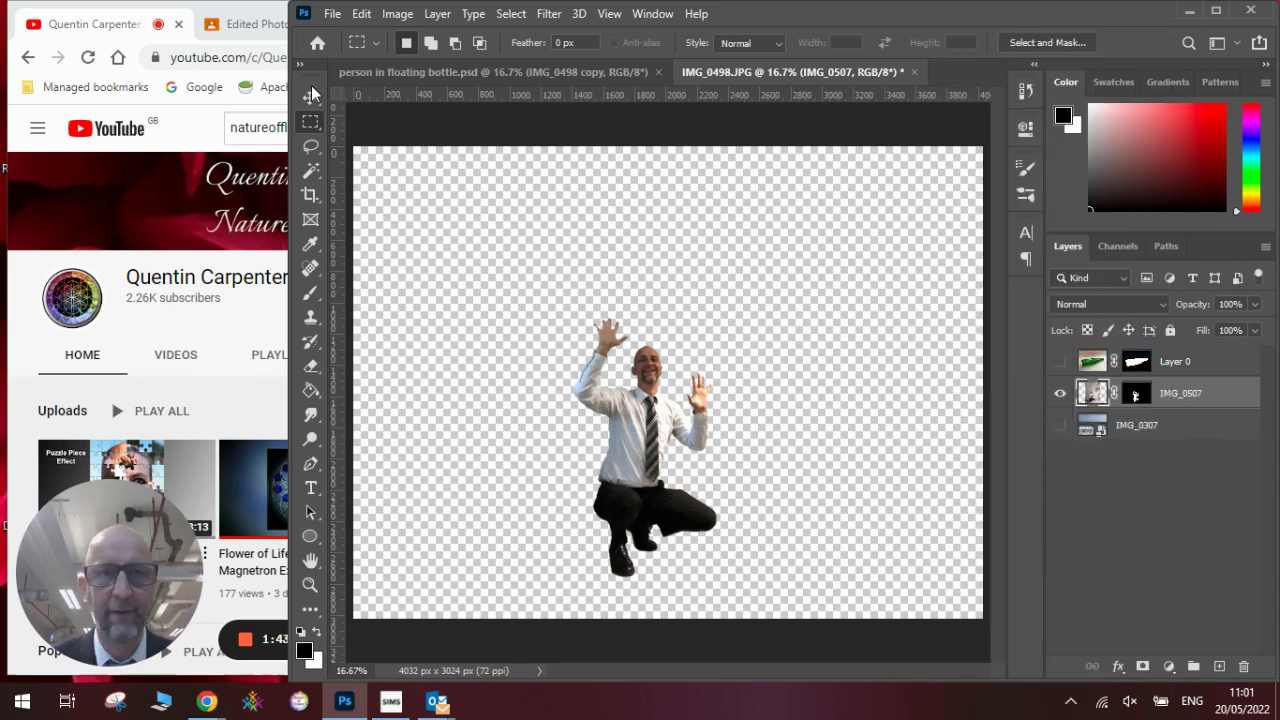
Scale the man down to about 71.59% by 62.62% so he fits inside the bottle
click(309, 98)
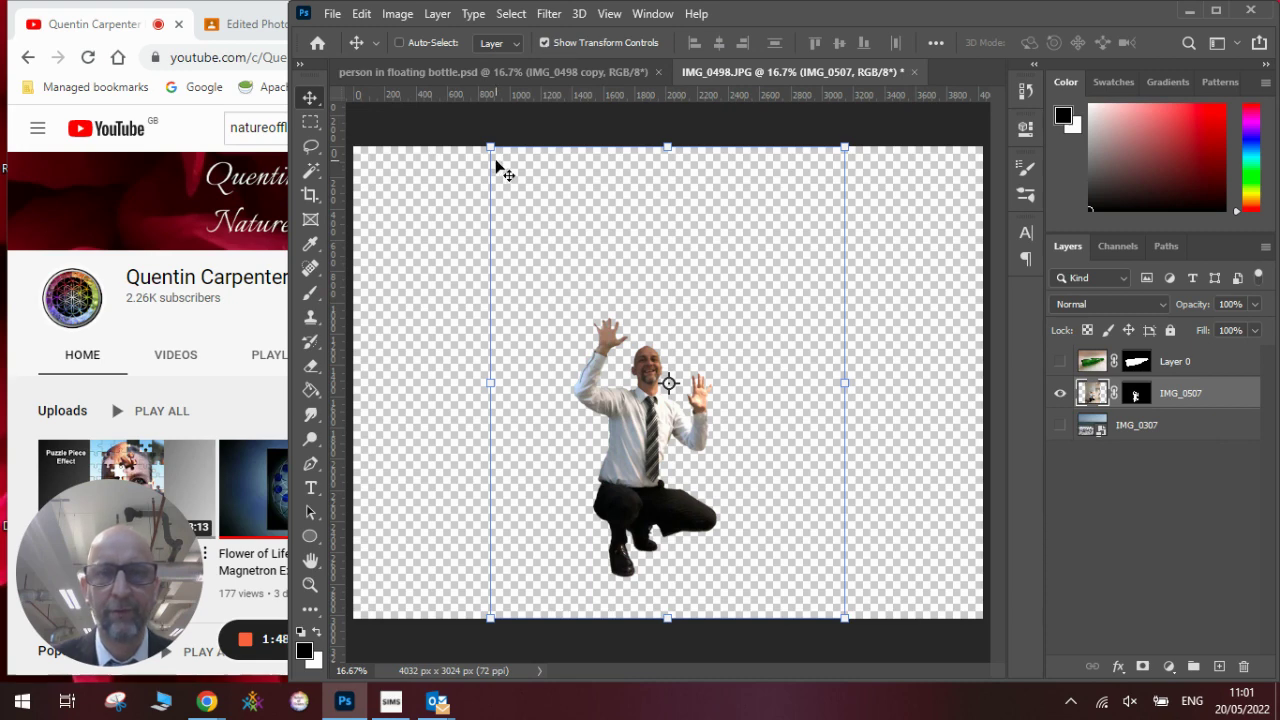
drag(490, 147, 563, 240)
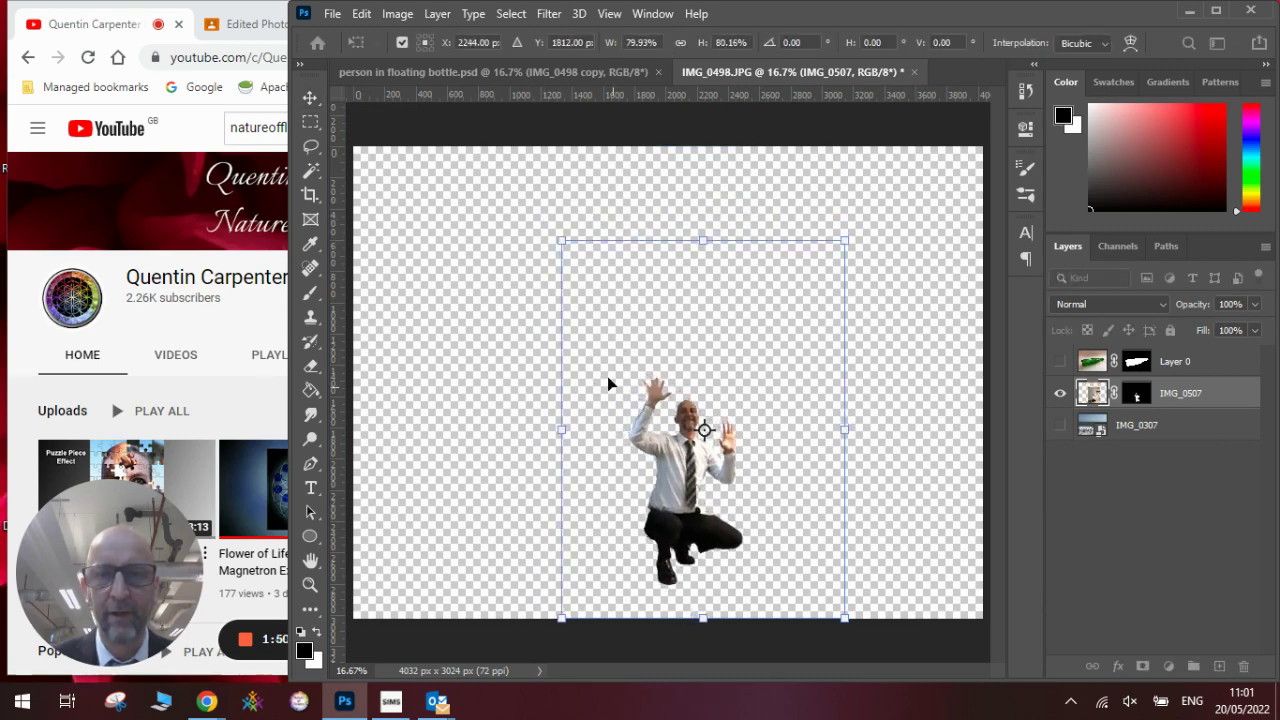
drag(607, 376, 556, 305)
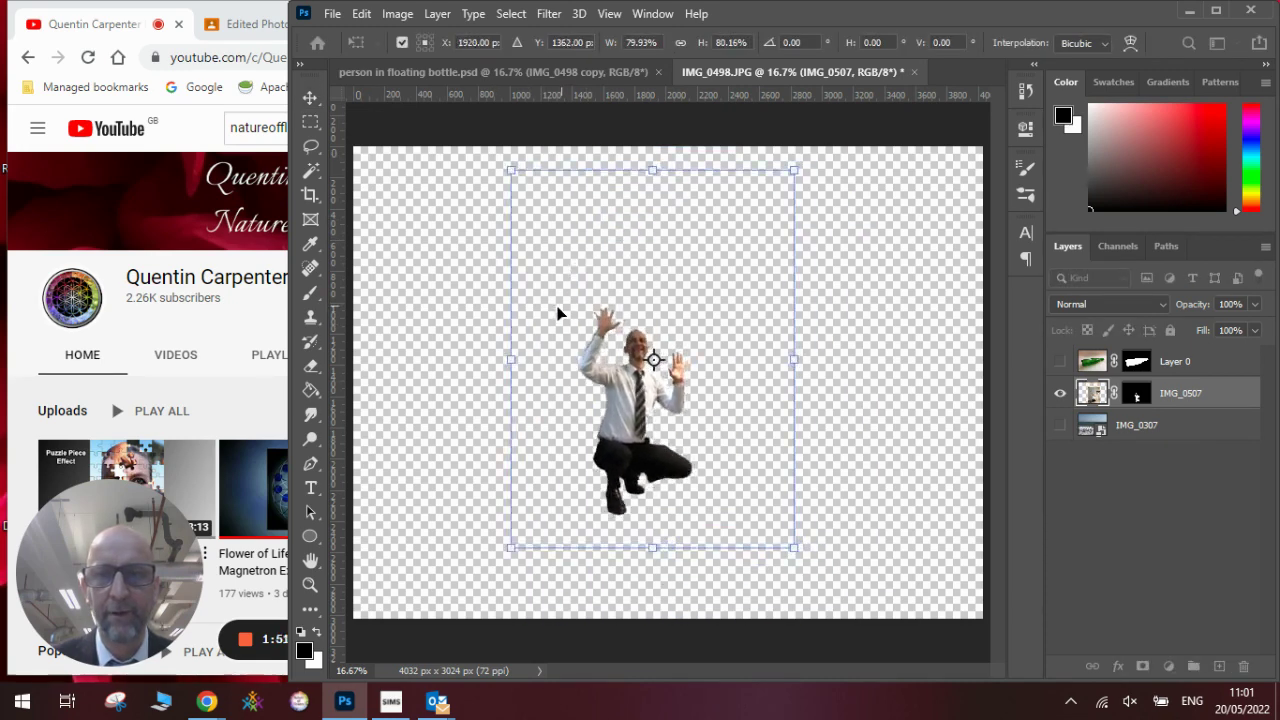
key(Return)
click(1061, 366)
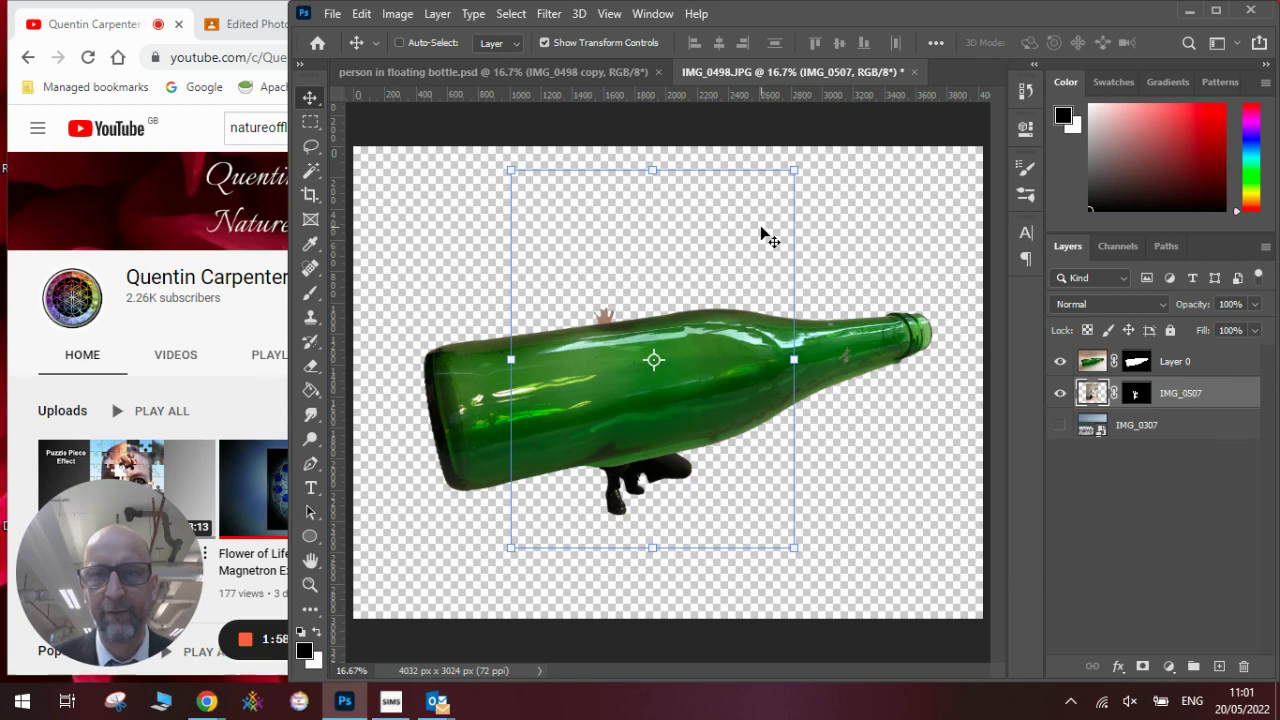
drag(793, 170, 676, 278)
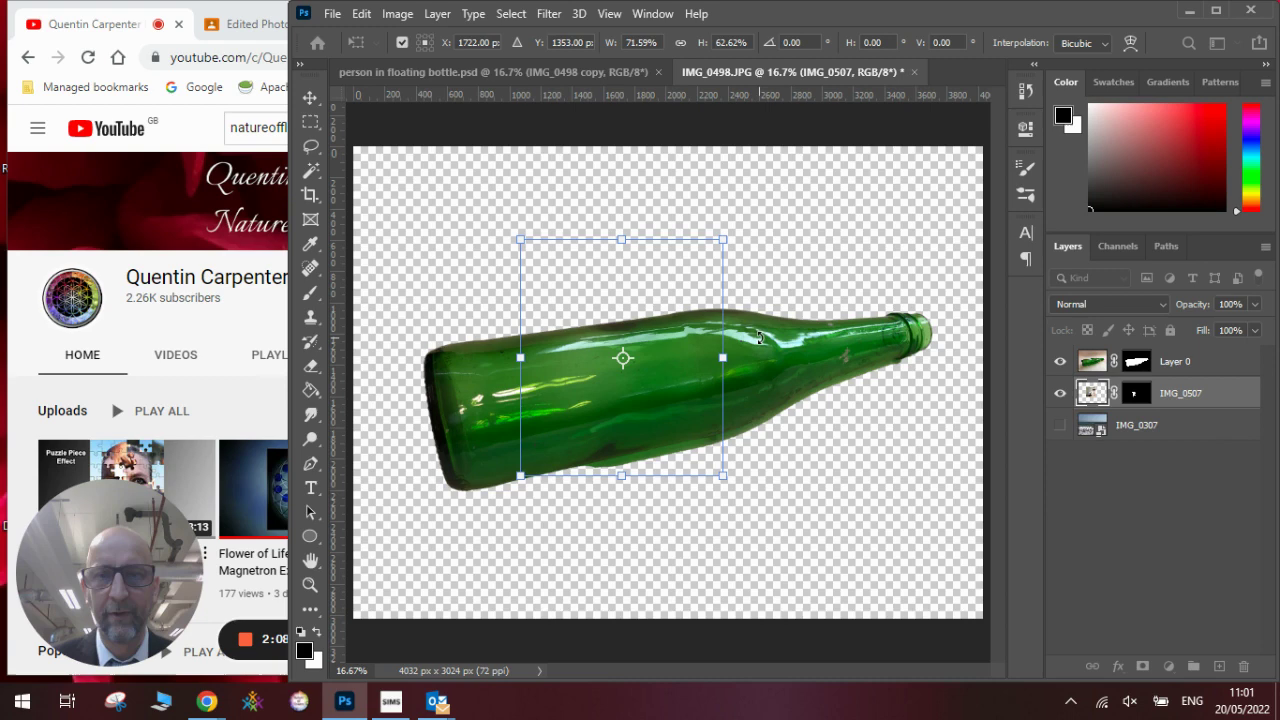
Set Layer 0's blend mode to Hard Light and nudge the man into the bottle's middle
click(1088, 368)
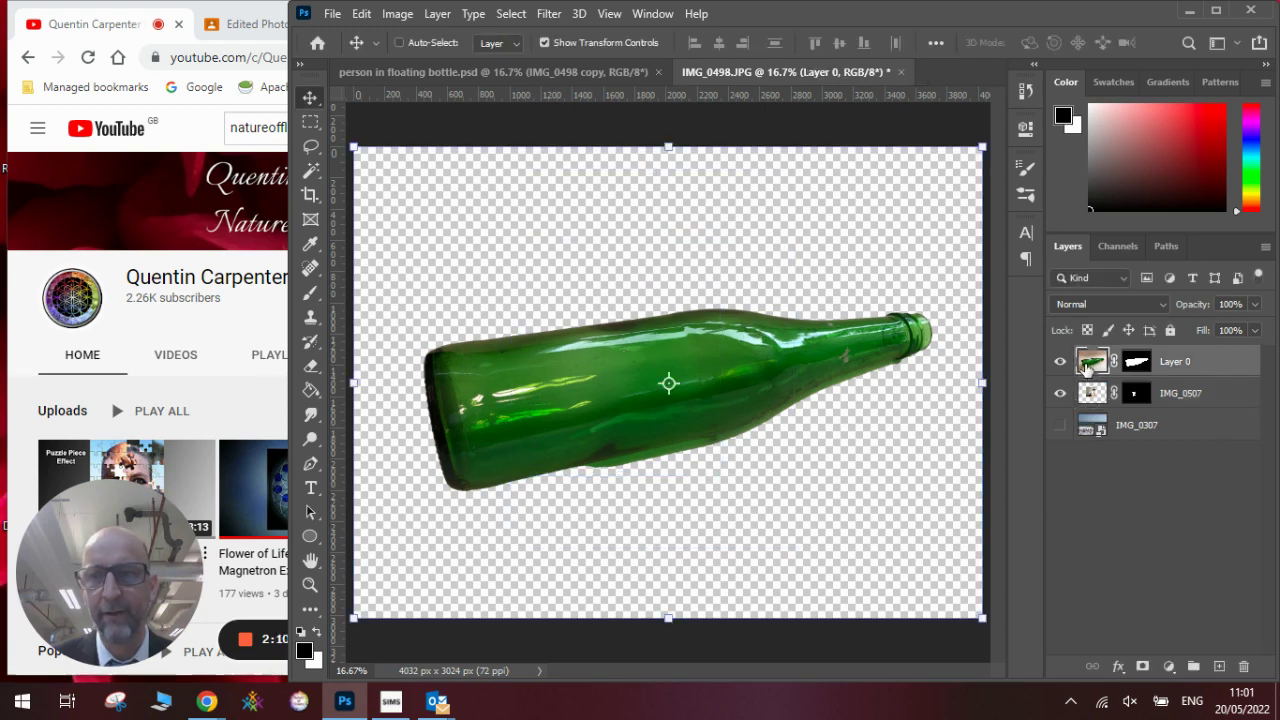
click(1099, 305)
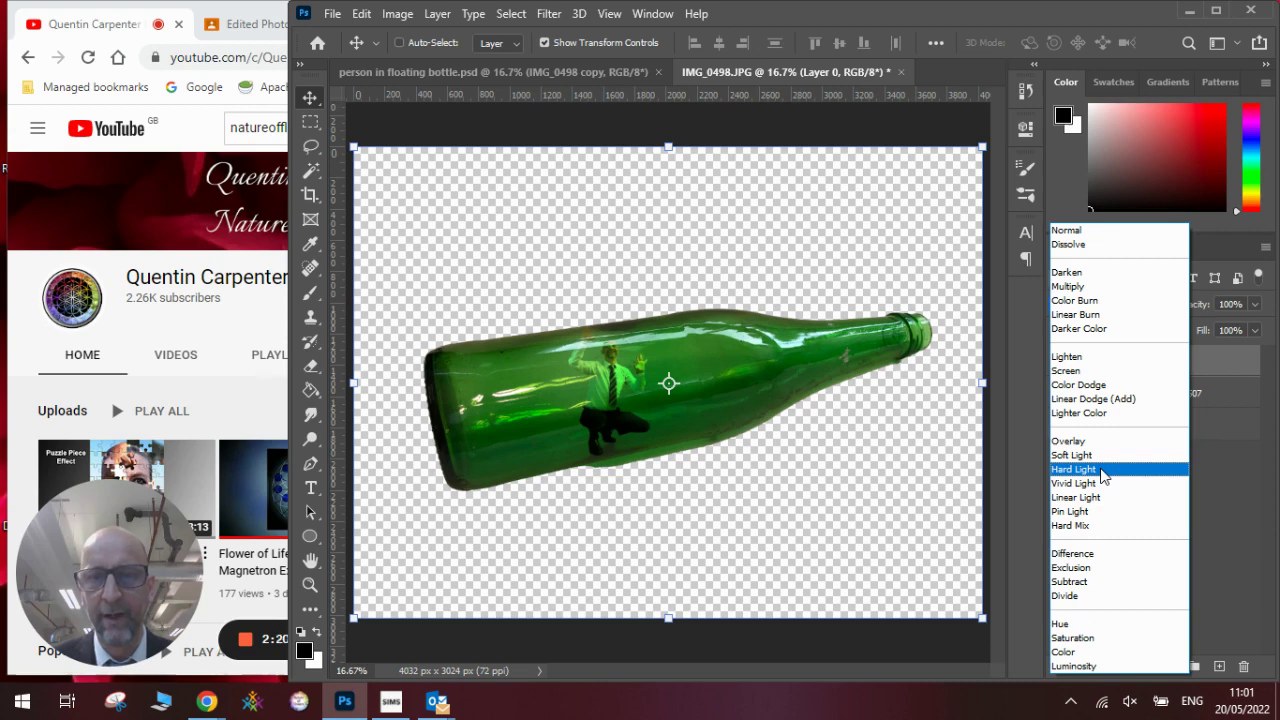
click(1103, 470)
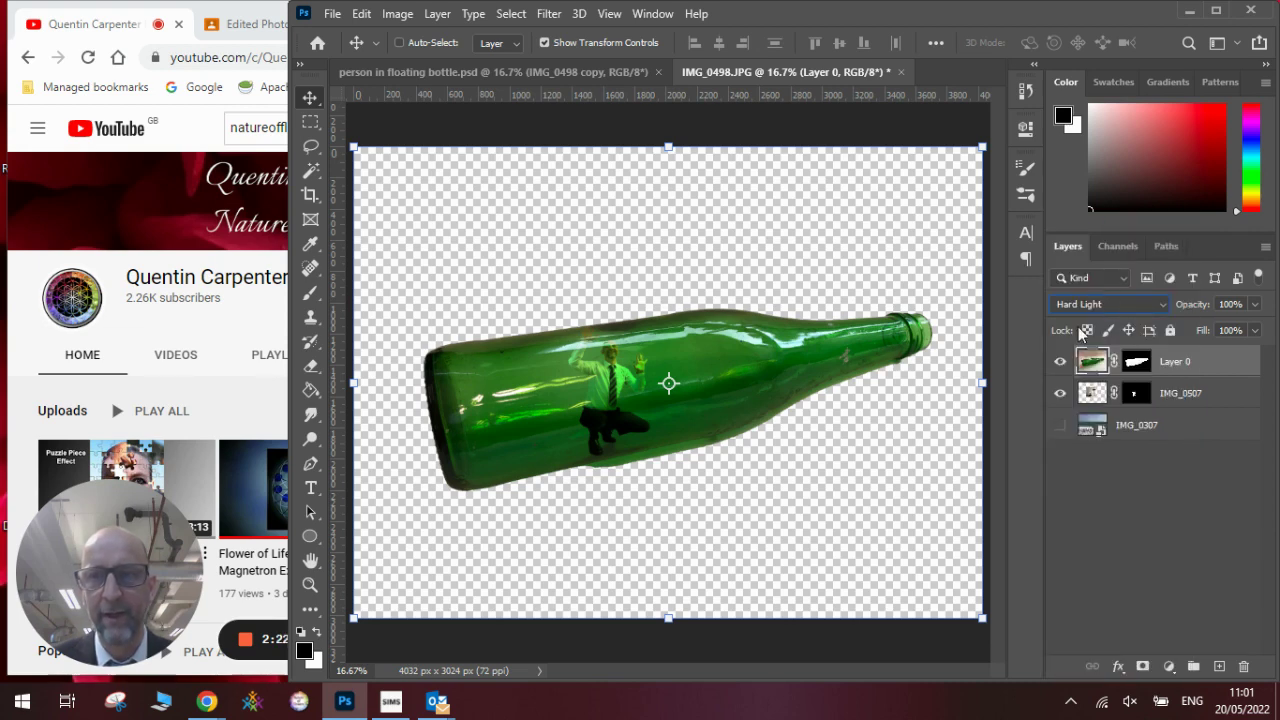
click(1198, 396)
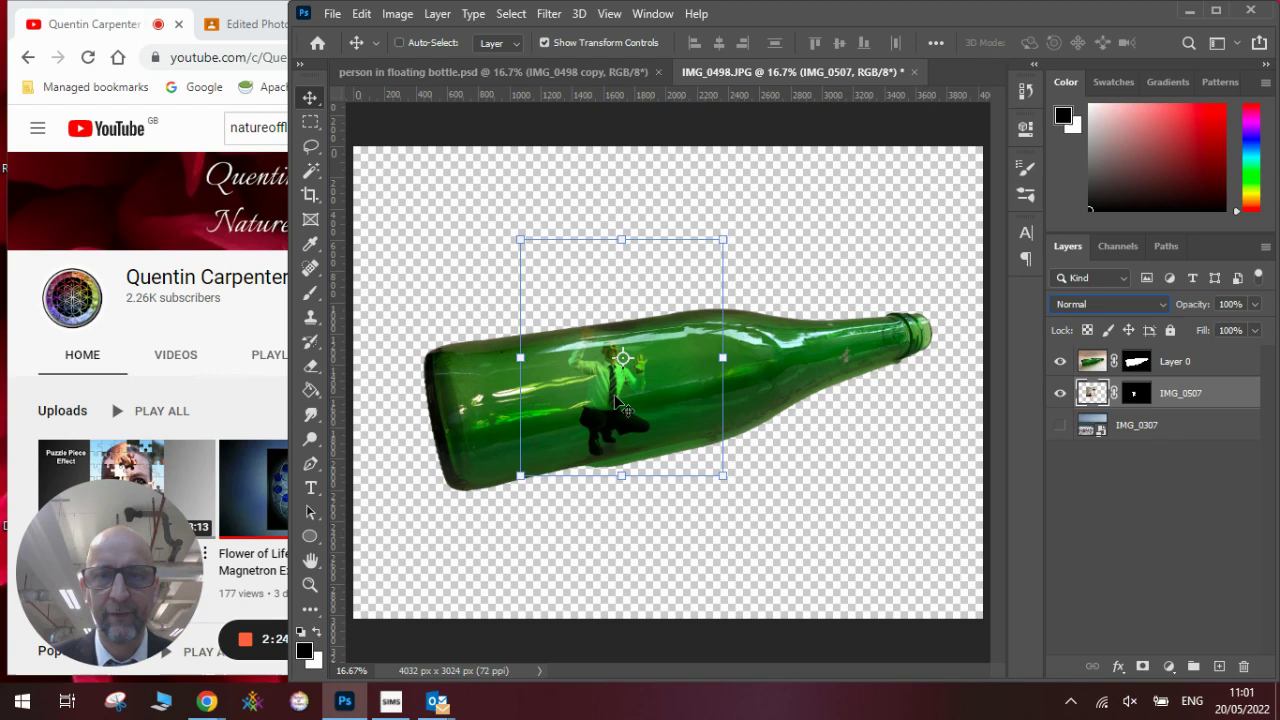
drag(618, 401, 590, 408)
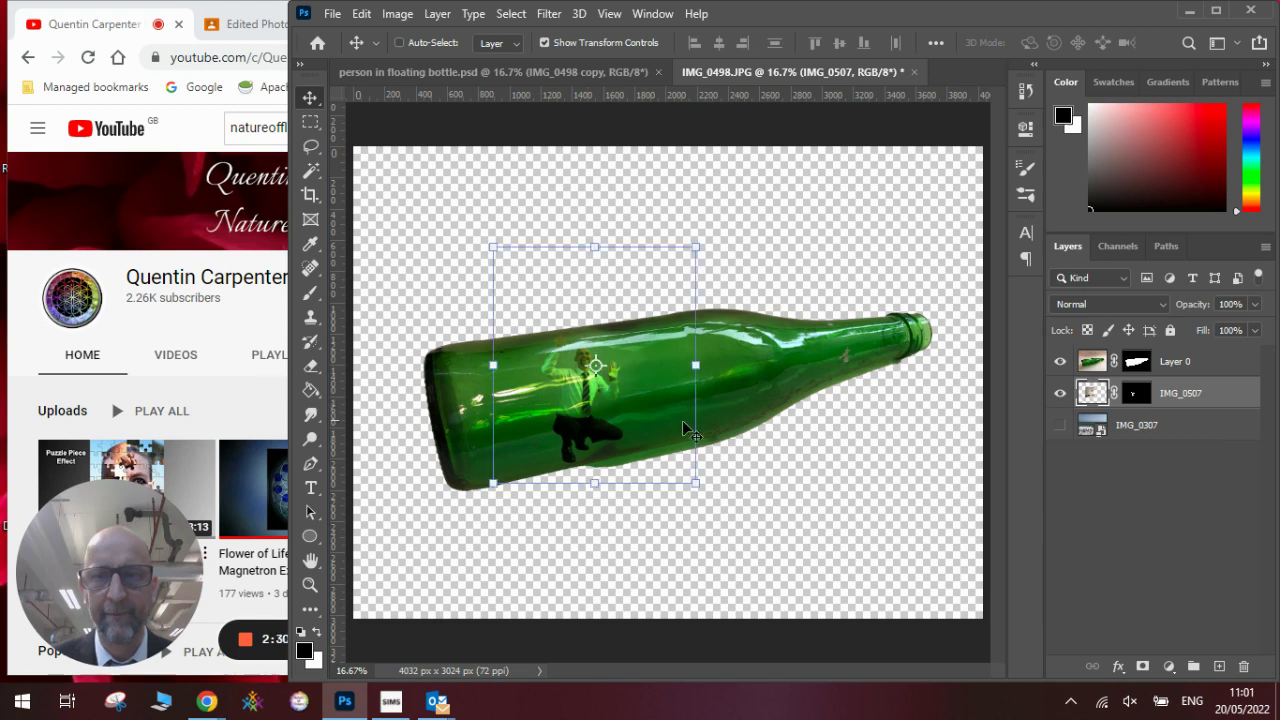
Brush Layer 0's mask to soften the bottle's lower edge, then show the IMG_0307 waves
click(1138, 362)
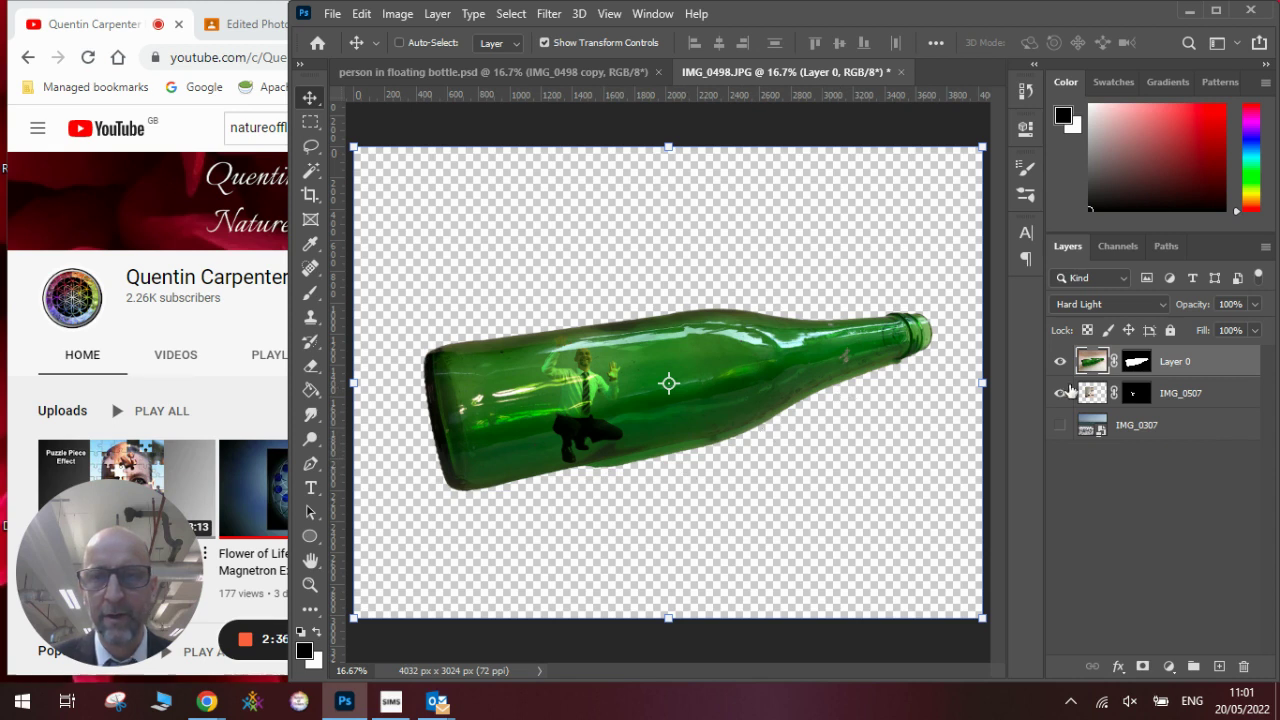
click(1138, 367)
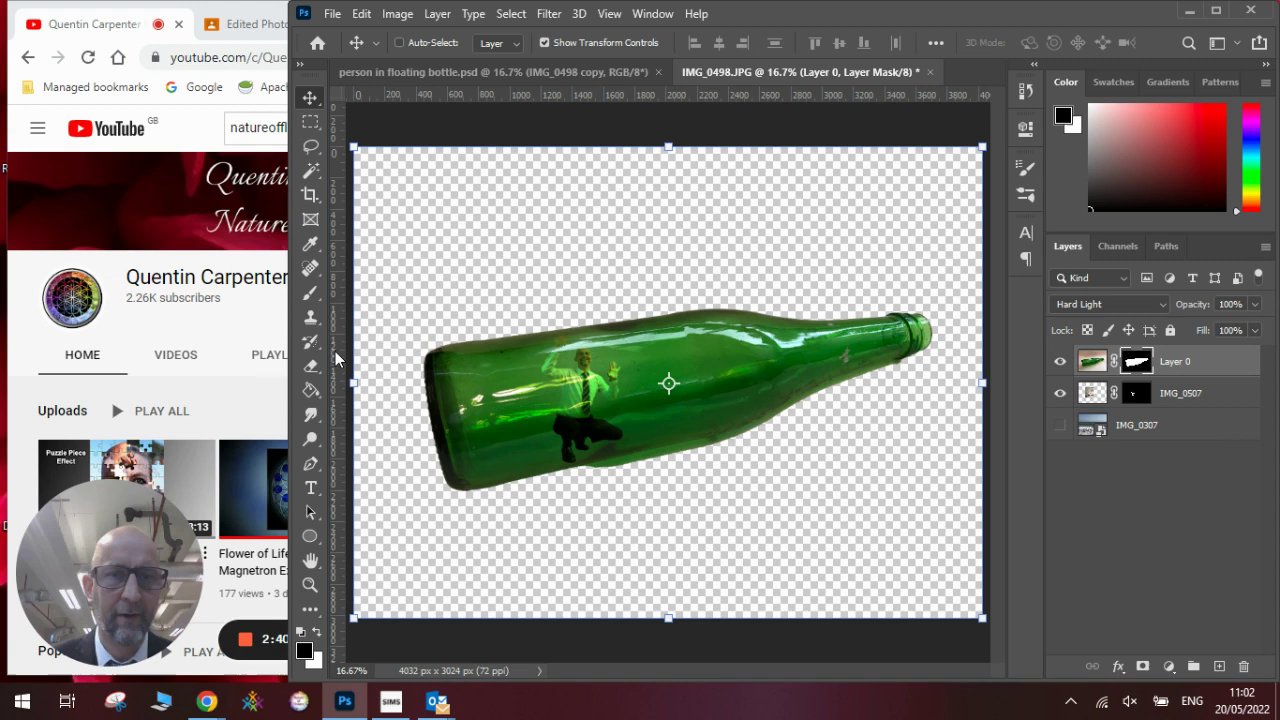
click(311, 293)
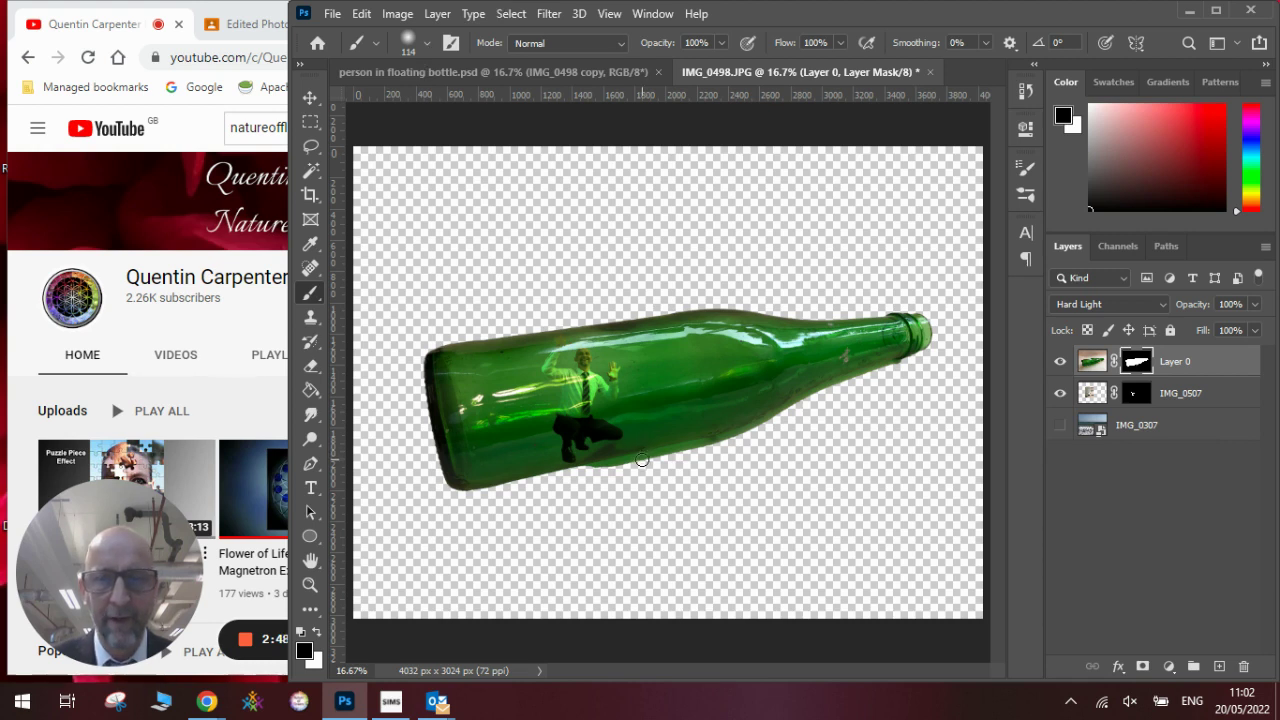
mouse_move(621, 465)
mouse_down()
mouse_move(592, 470)
mouse_move(773, 422)
mouse_up()
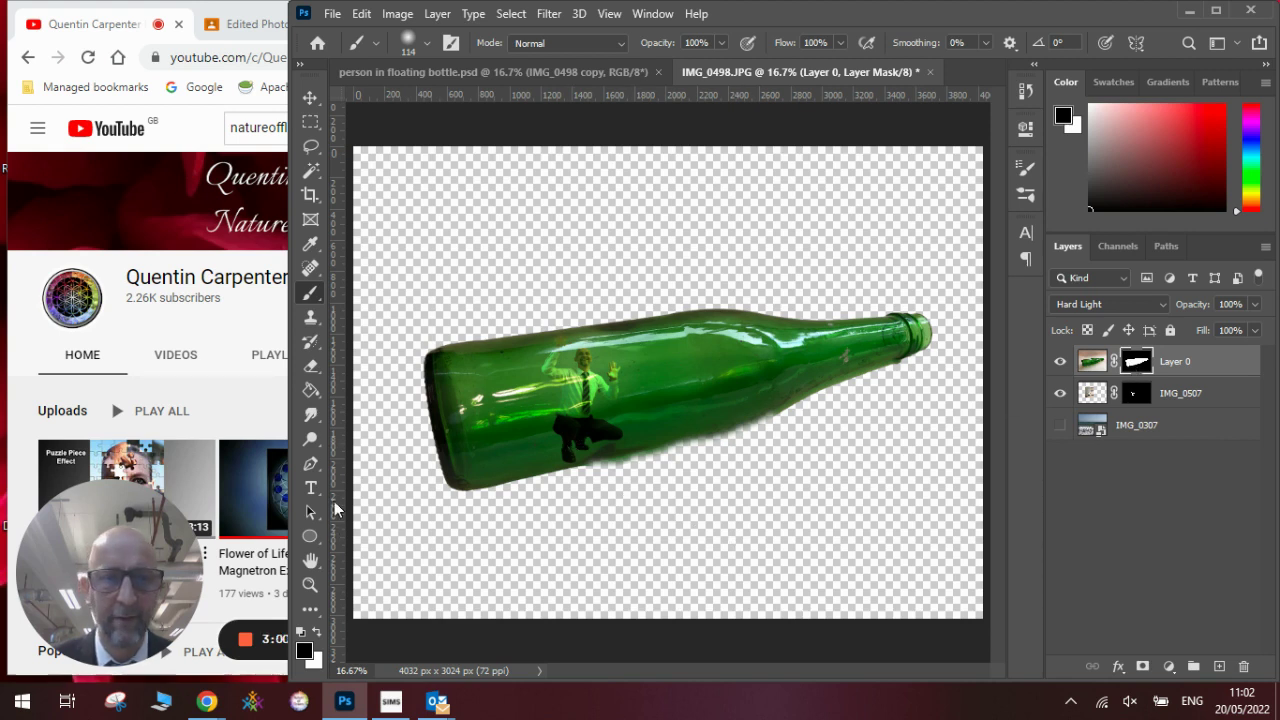
click(317, 632)
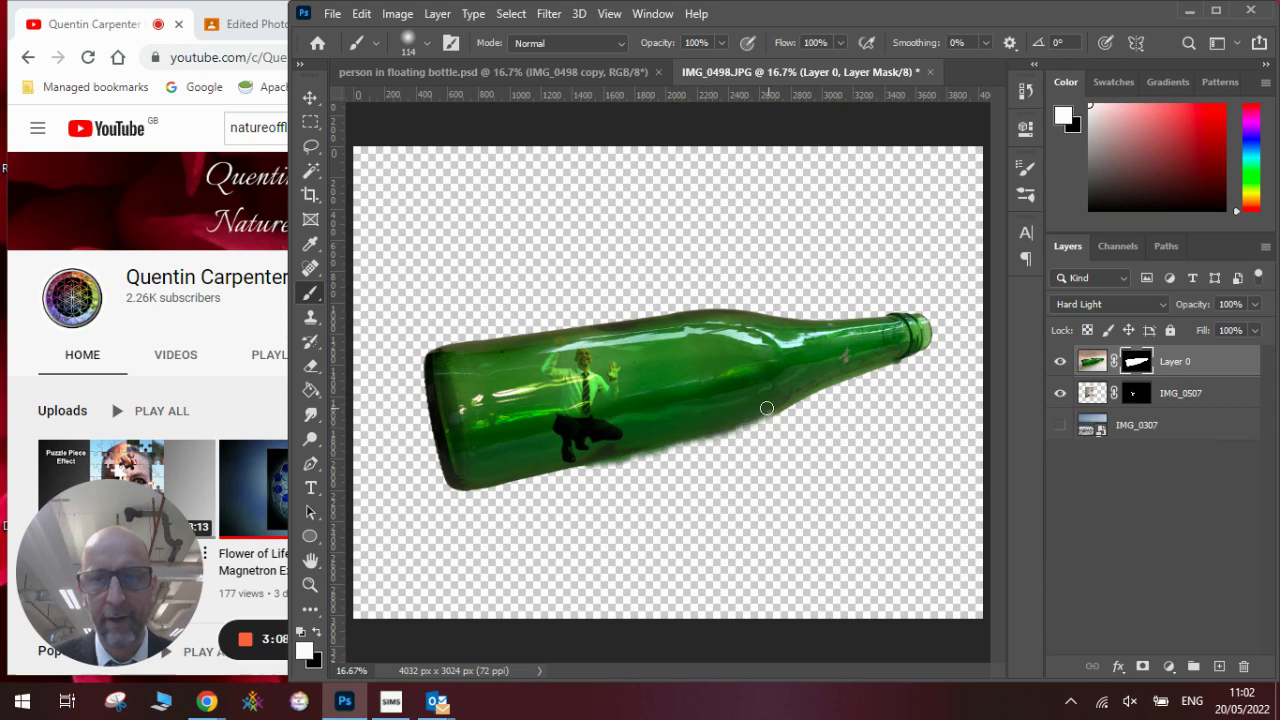
click(1059, 426)
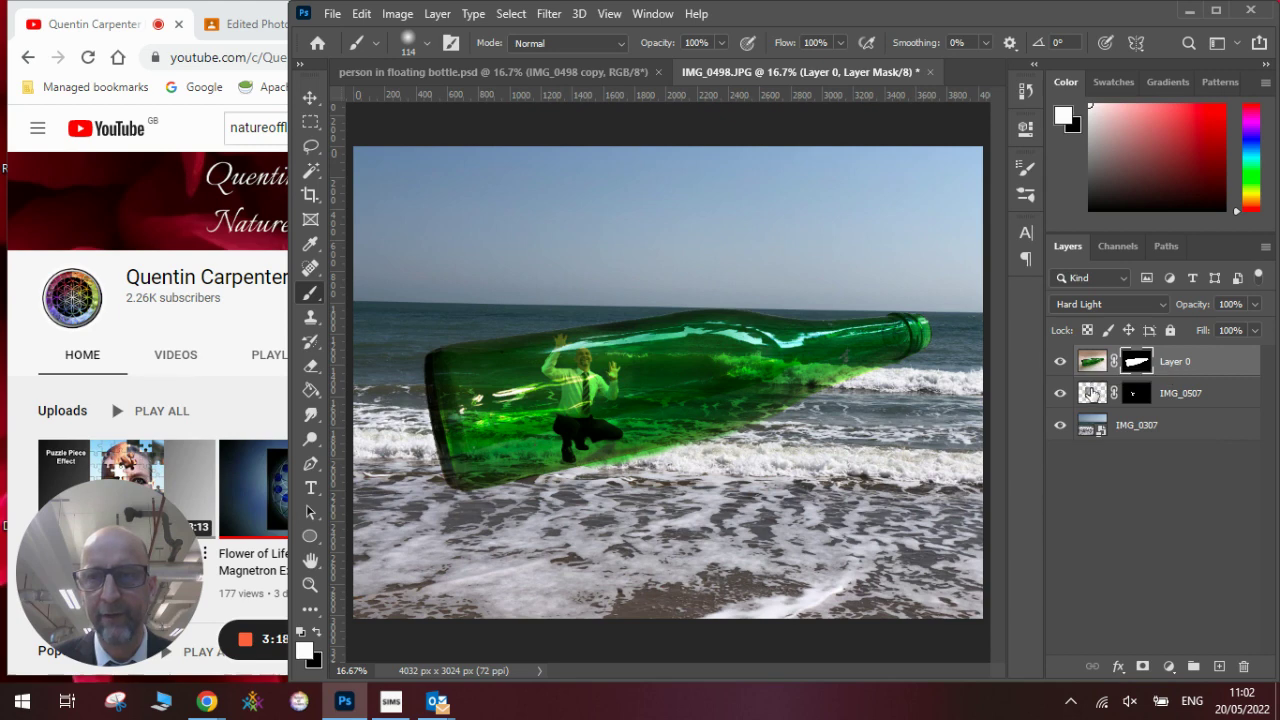
Move the bottle and man layers together upward over the breaking wave
shift+click(1187, 396)
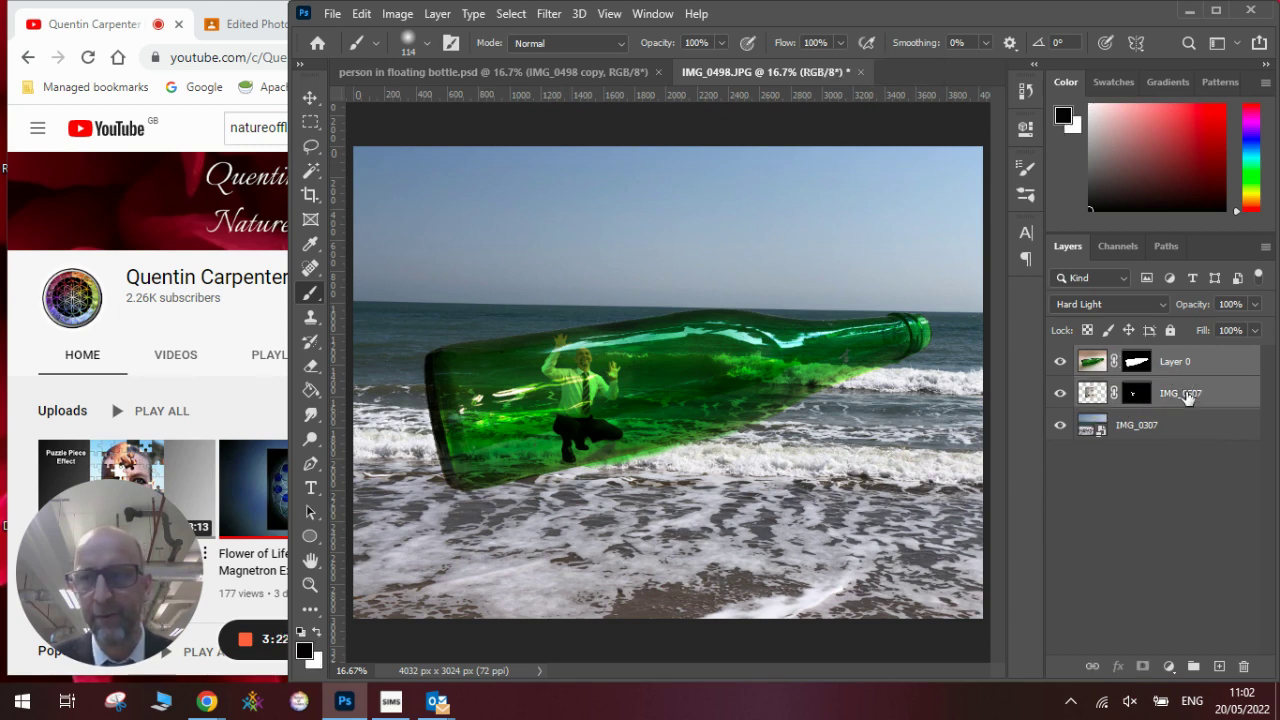
click(311, 100)
drag(537, 351, 531, 318)
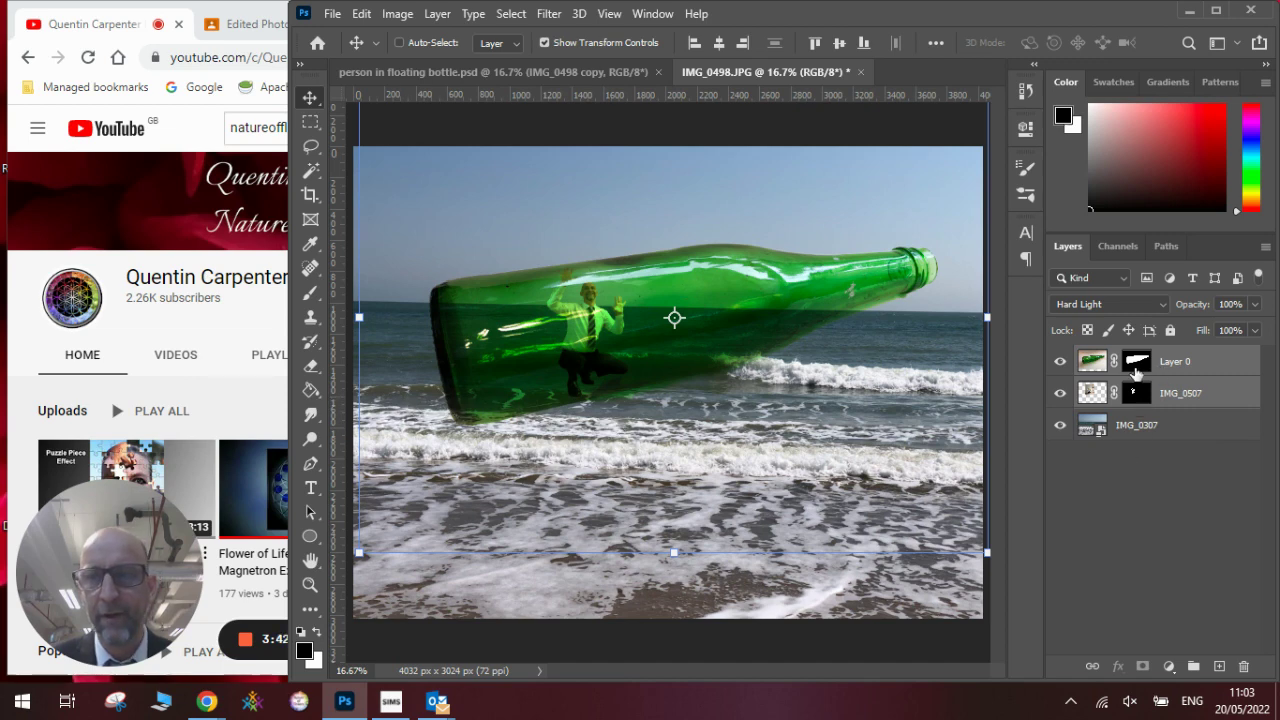
Set up a black 168 px soft round brush on Layer 0's mask
click(1135, 368)
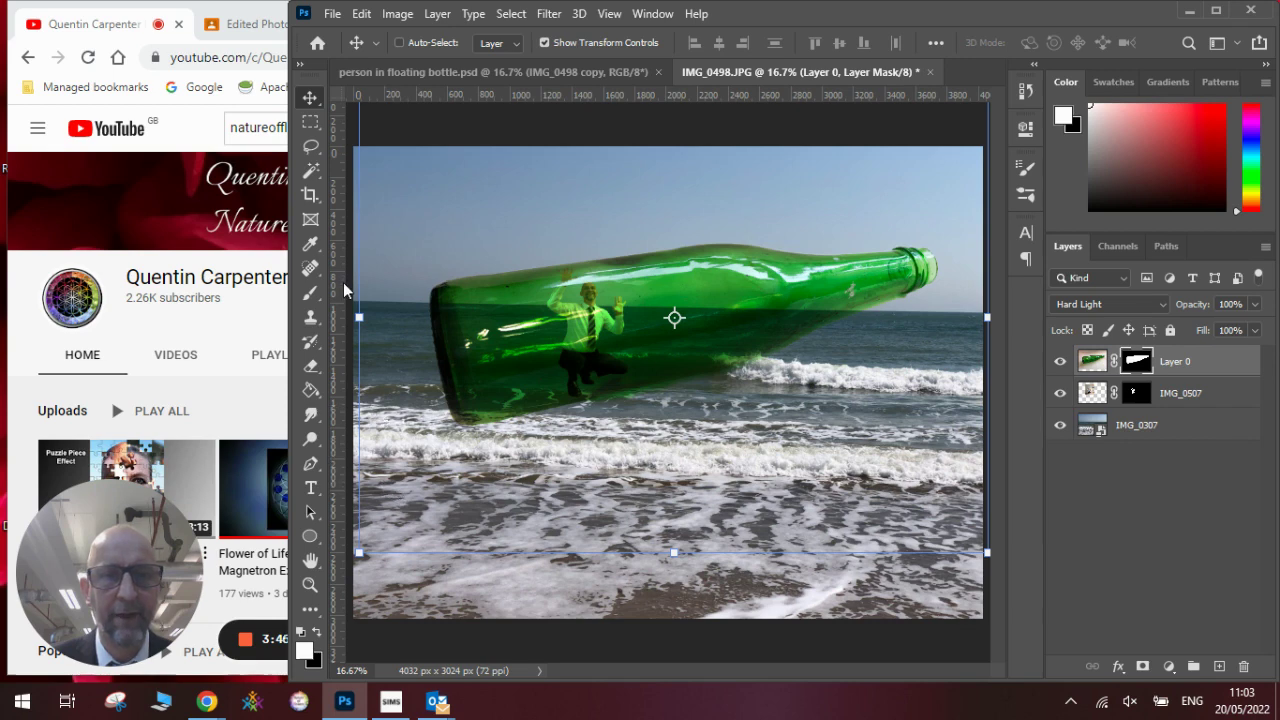
click(318, 634)
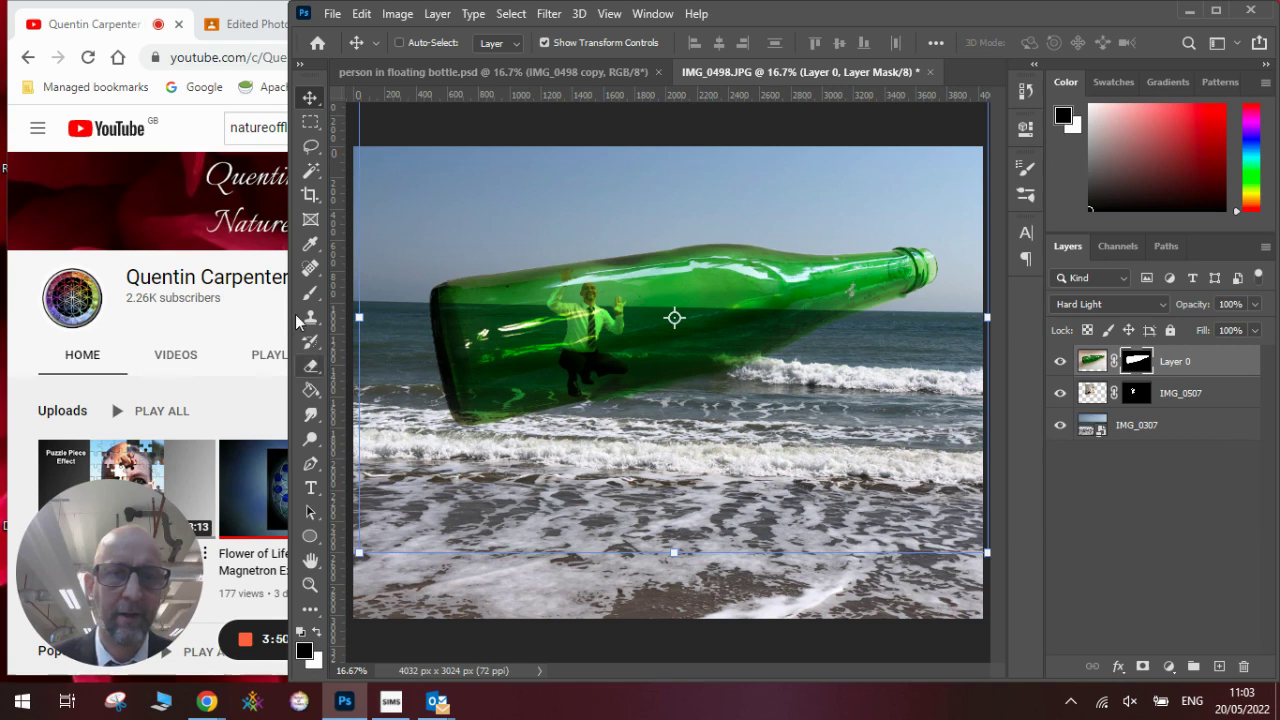
click(312, 295)
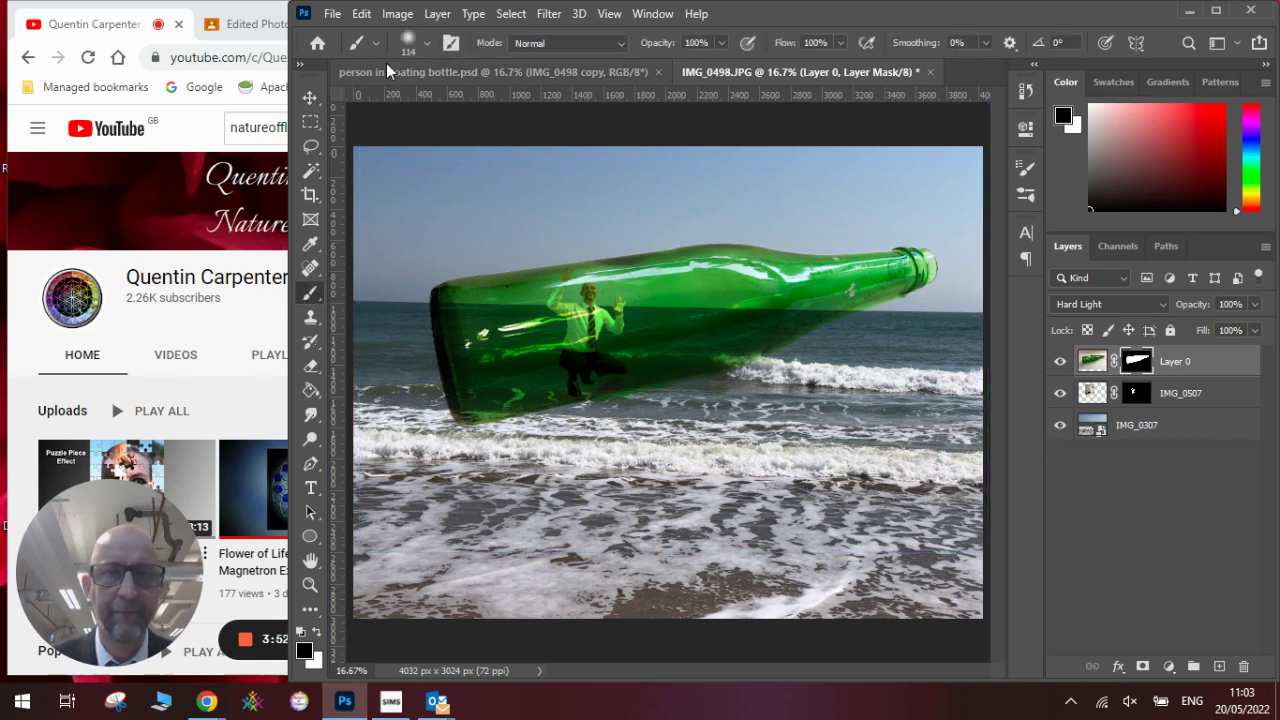
click(426, 45)
click(476, 104)
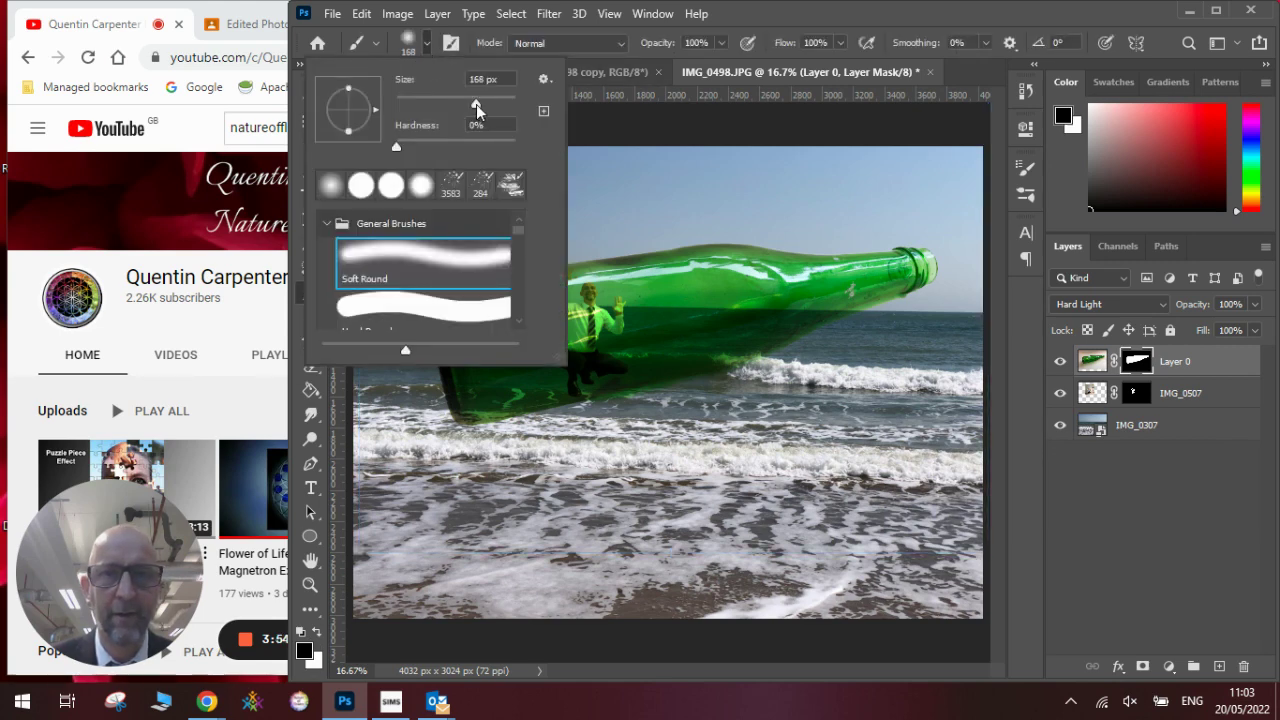
click(470, 413)
Paint the bottle's lower-left edge behind the waves, then fade the green tint in the finished composite
mouse_move(470, 413)
mouse_down()
mouse_move(500, 418)
mouse_move(456, 418)
mouse_move(436, 398)
mouse_move(623, 417)
mouse_up()
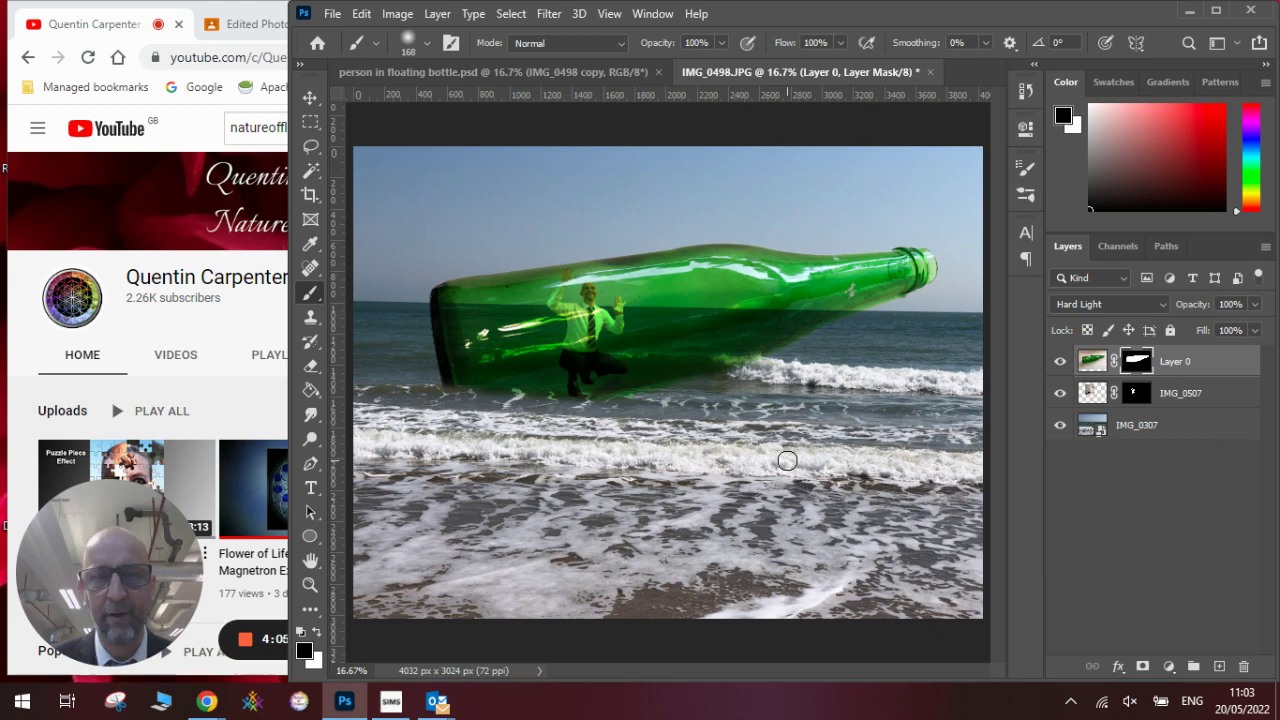
click(542, 70)
mouse_move(745, 430)
mouse_down()
mouse_move(468, 456)
mouse_move(818, 468)
mouse_up()
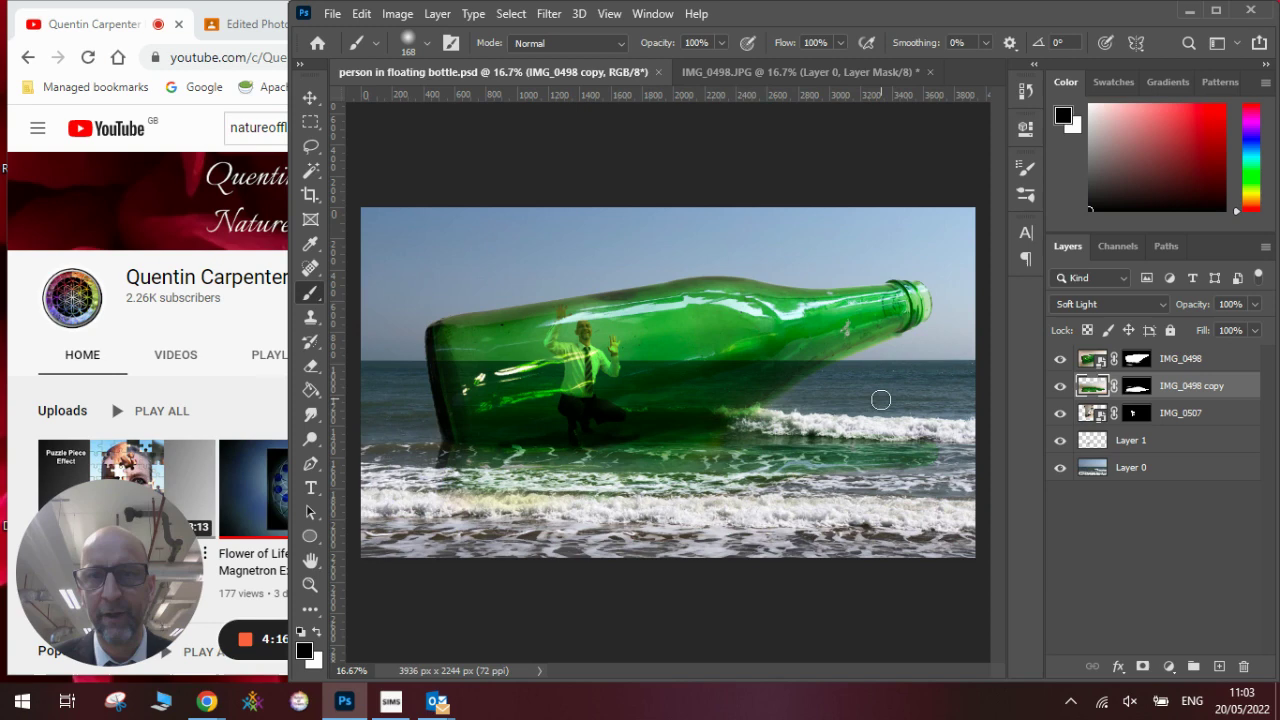
Back in IMG_0498.JPG, target Layer 0's image and choose Duplicate Layer from its menu
click(746, 72)
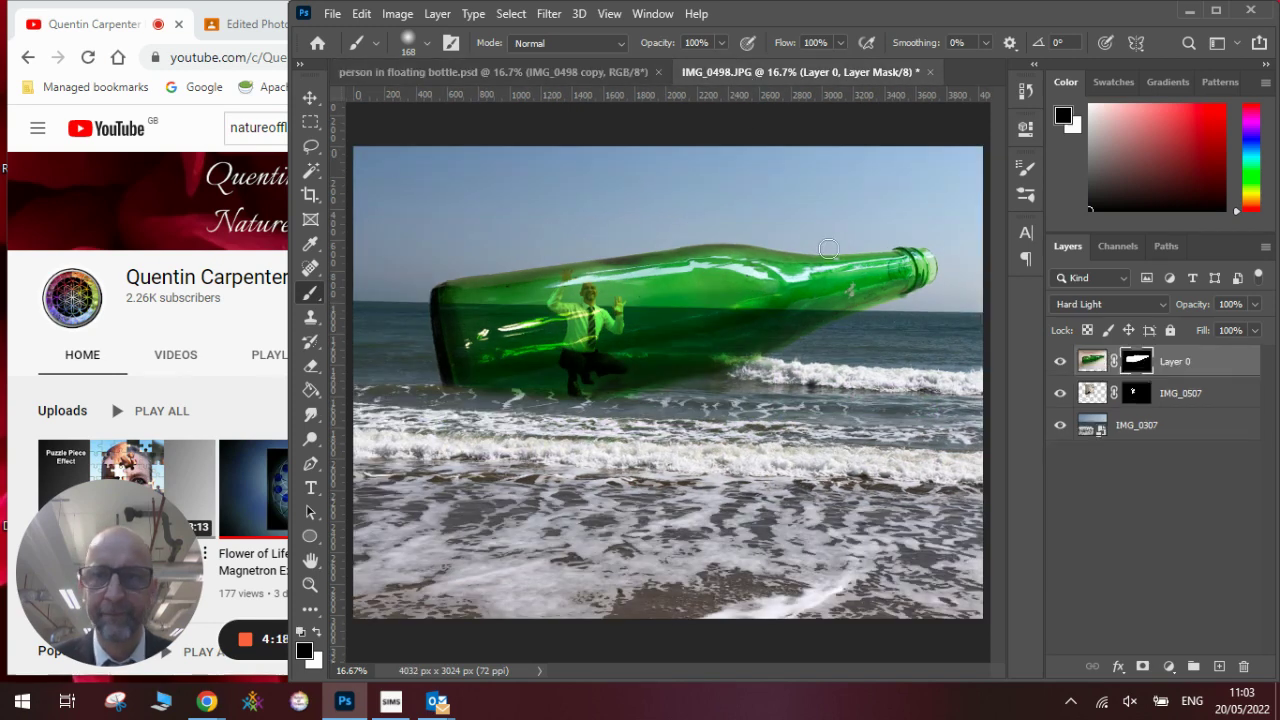
click(1093, 362)
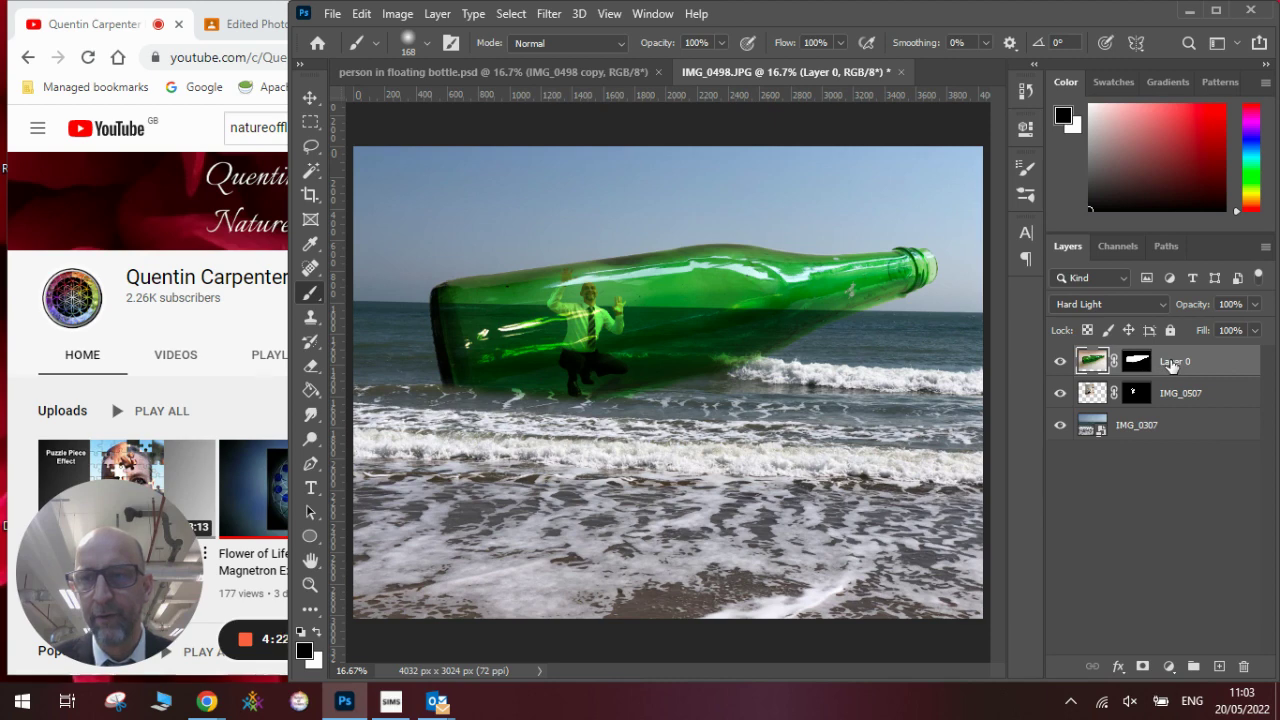
right_click(1172, 366)
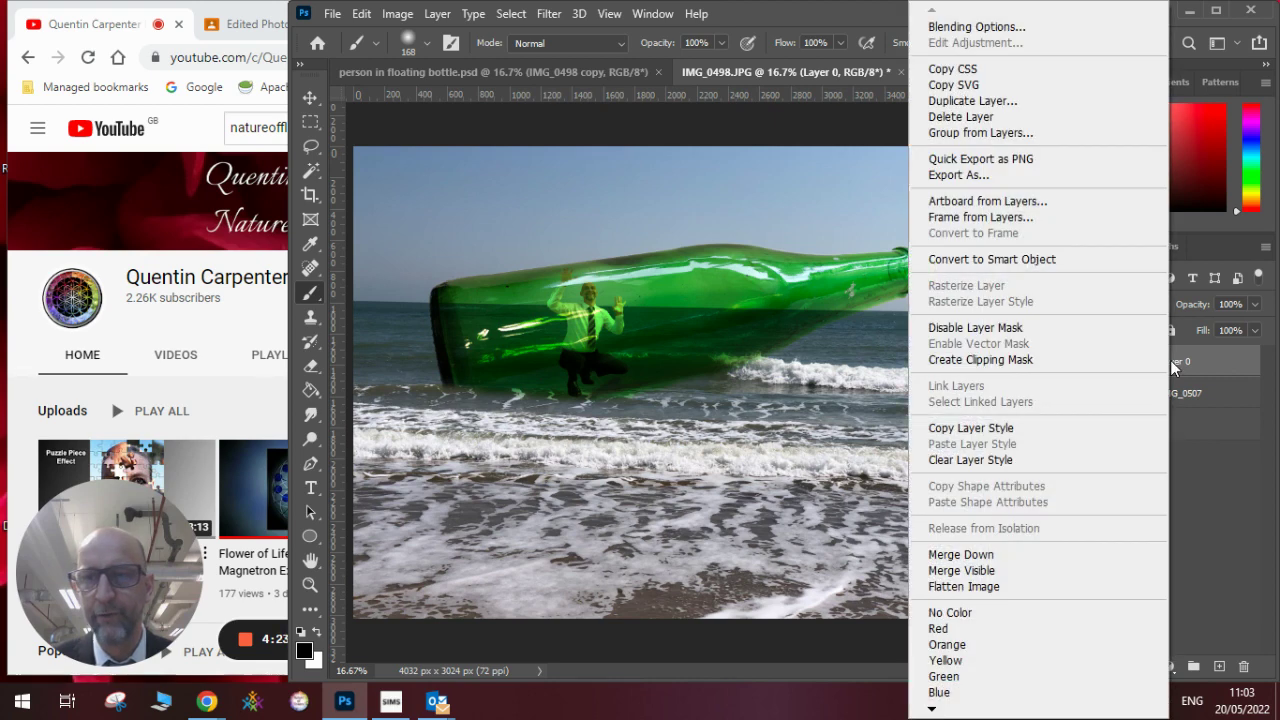
Duplicate Layer 0 and flip the copy vertically
click(1034, 103)
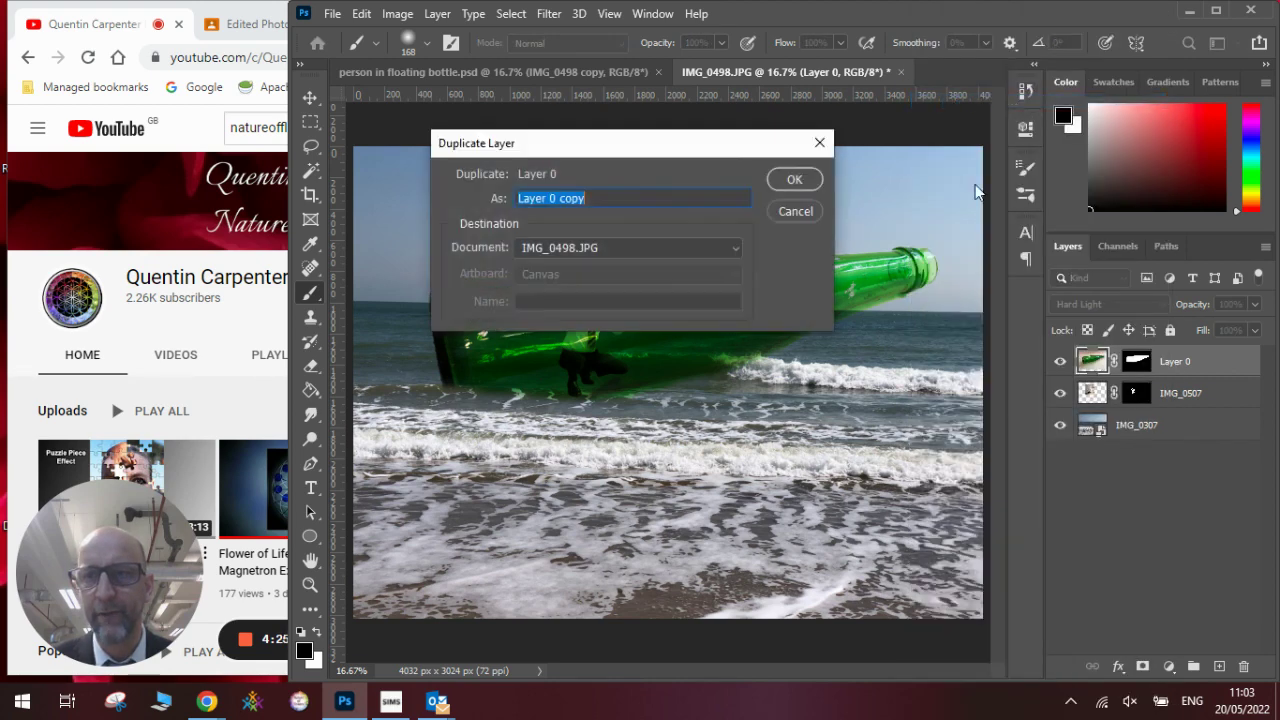
click(795, 179)
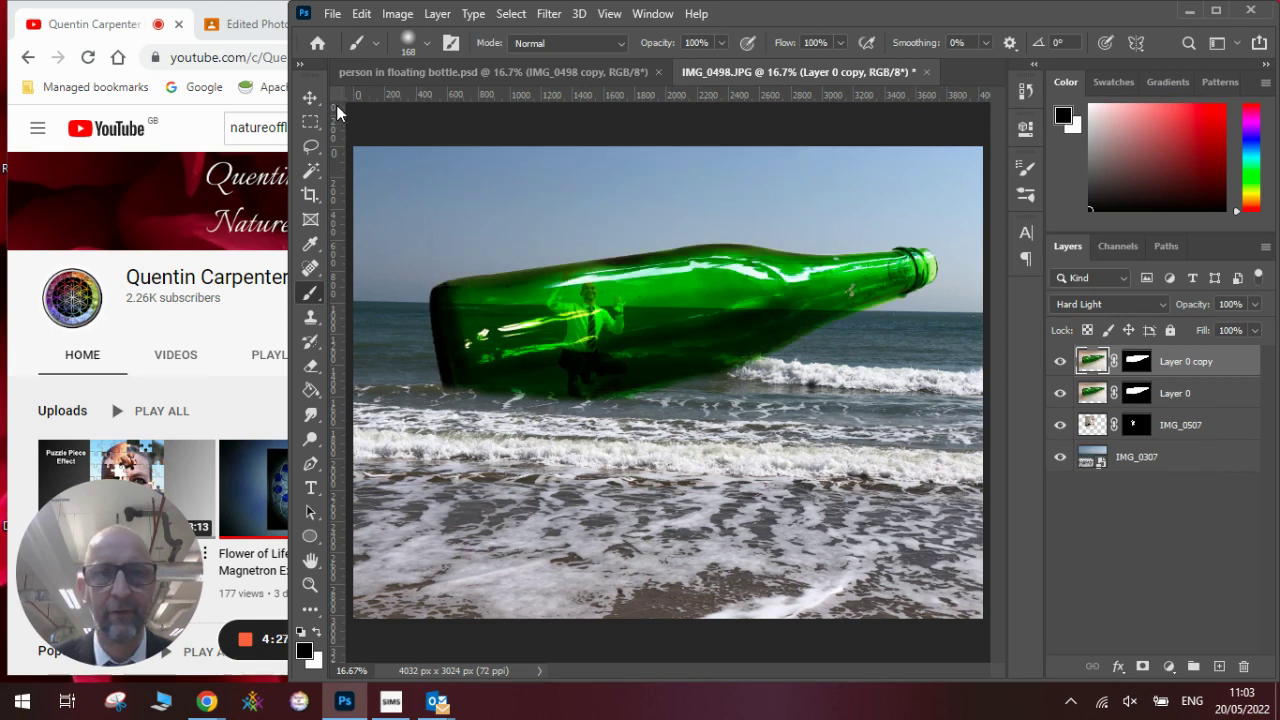
click(310, 97)
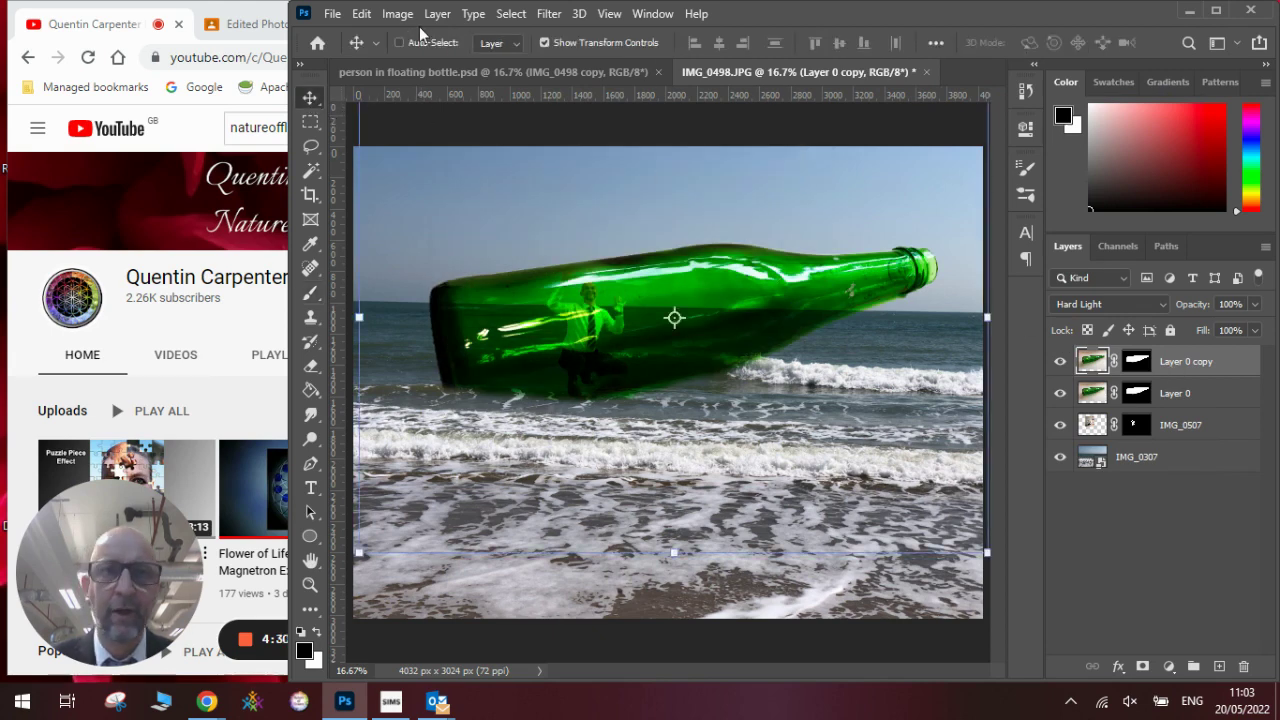
click(362, 14)
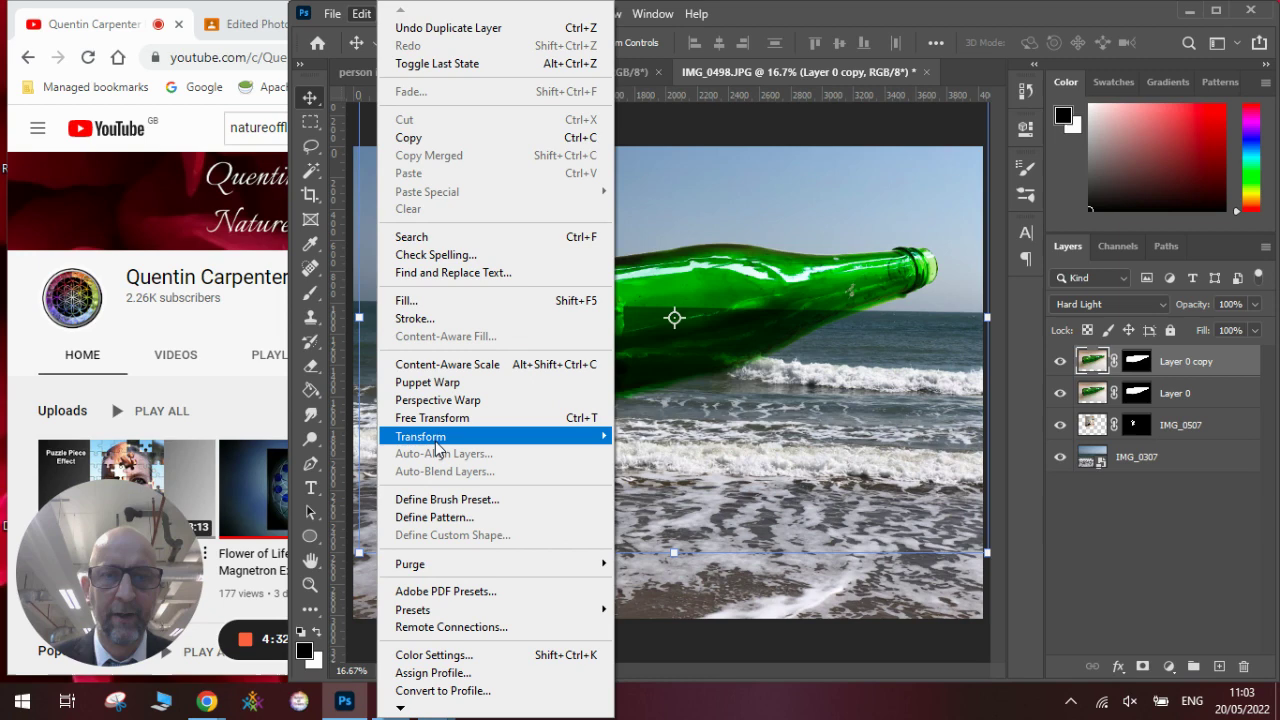
mouse_move(433, 437)
click(635, 436)
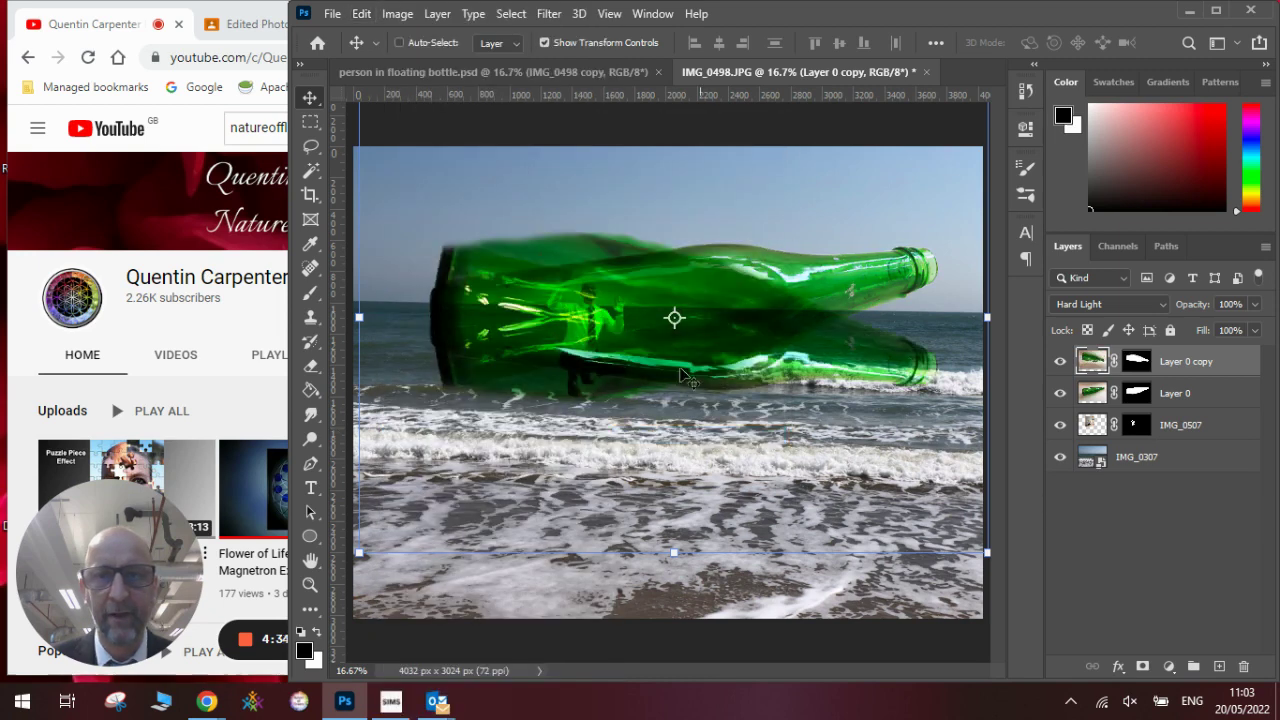
Move the flipped copy below the bottle, rotating it to -12.24° and scaling to 88.84% × 75.41%
drag(546, 284, 548, 428)
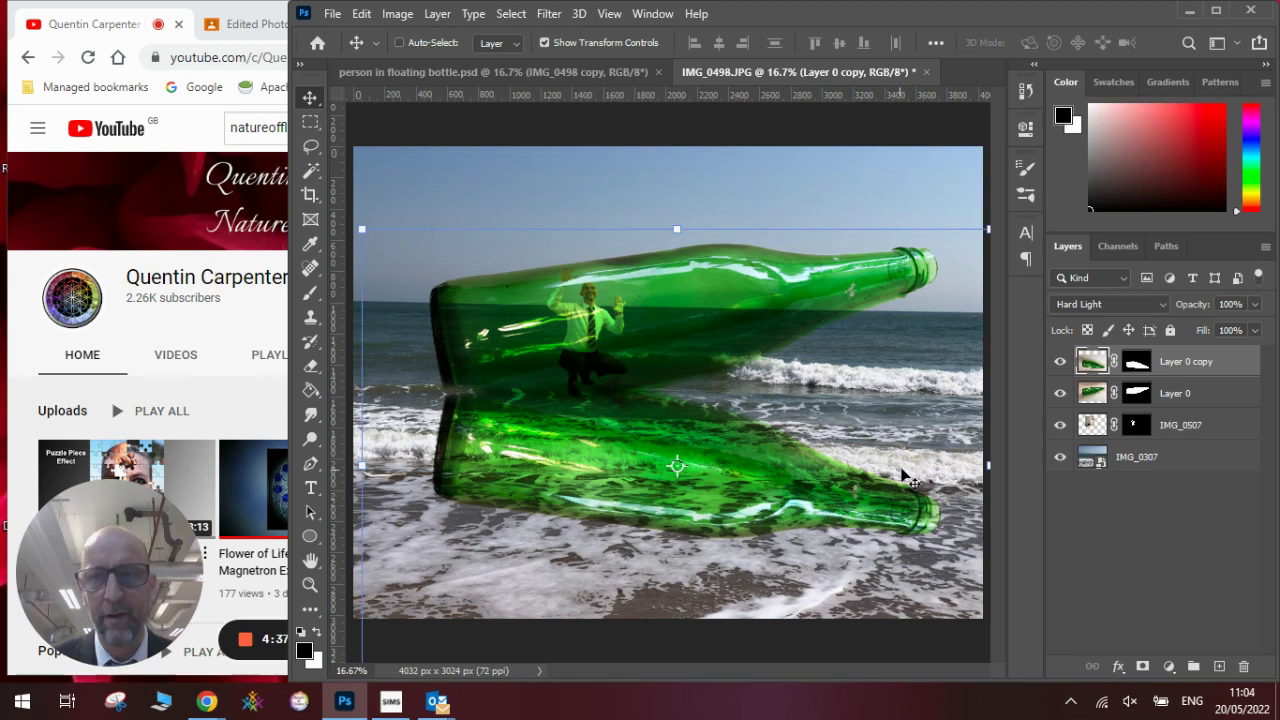
drag(962, 200, 940, 158)
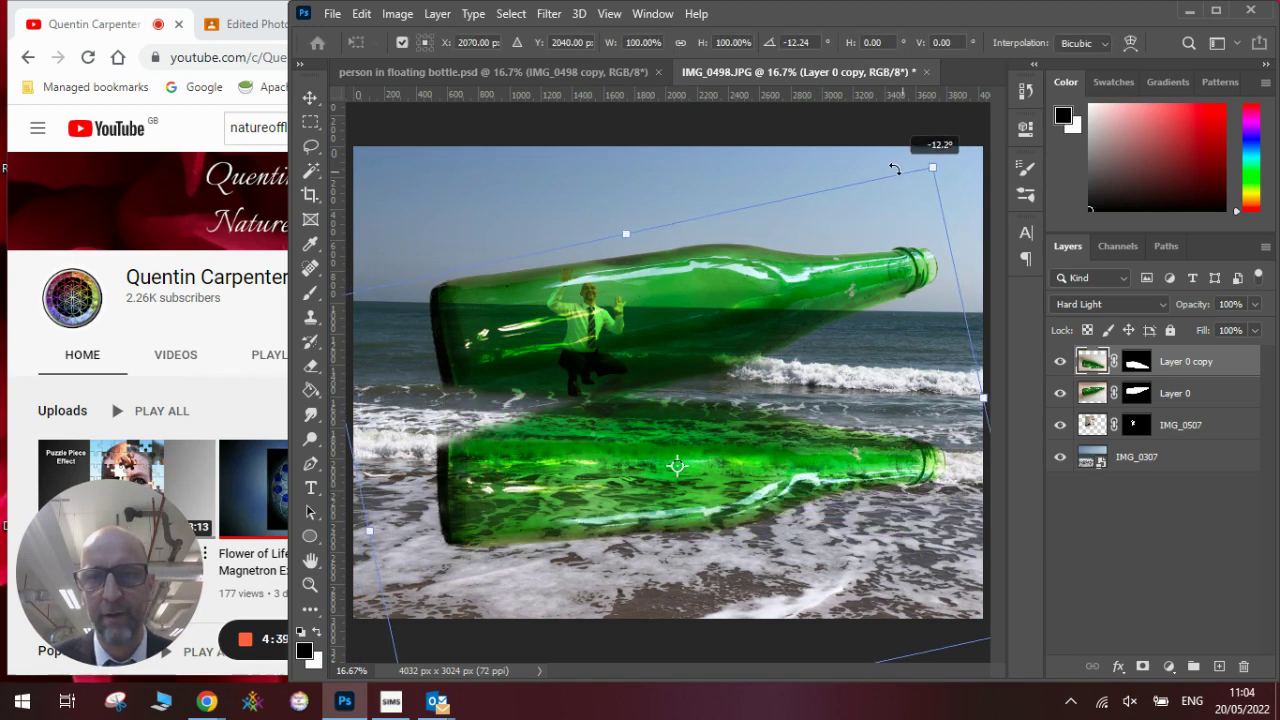
drag(732, 415, 735, 377)
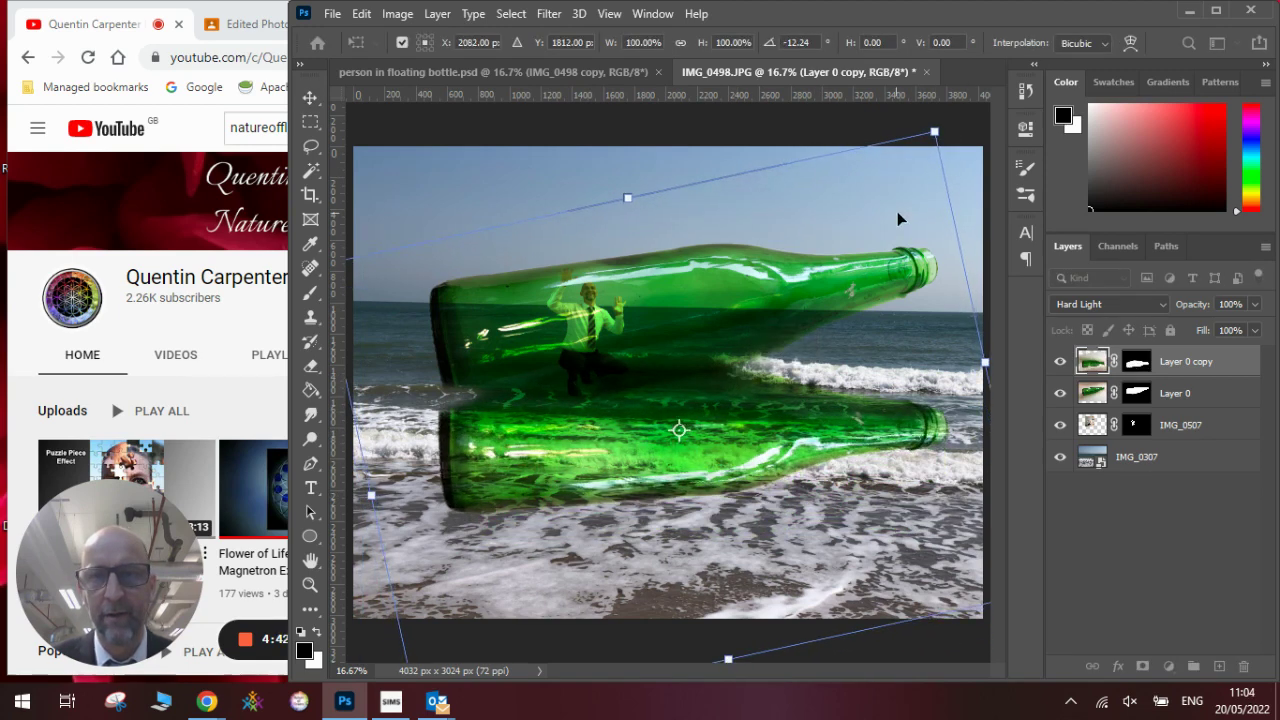
drag(935, 131, 816, 303)
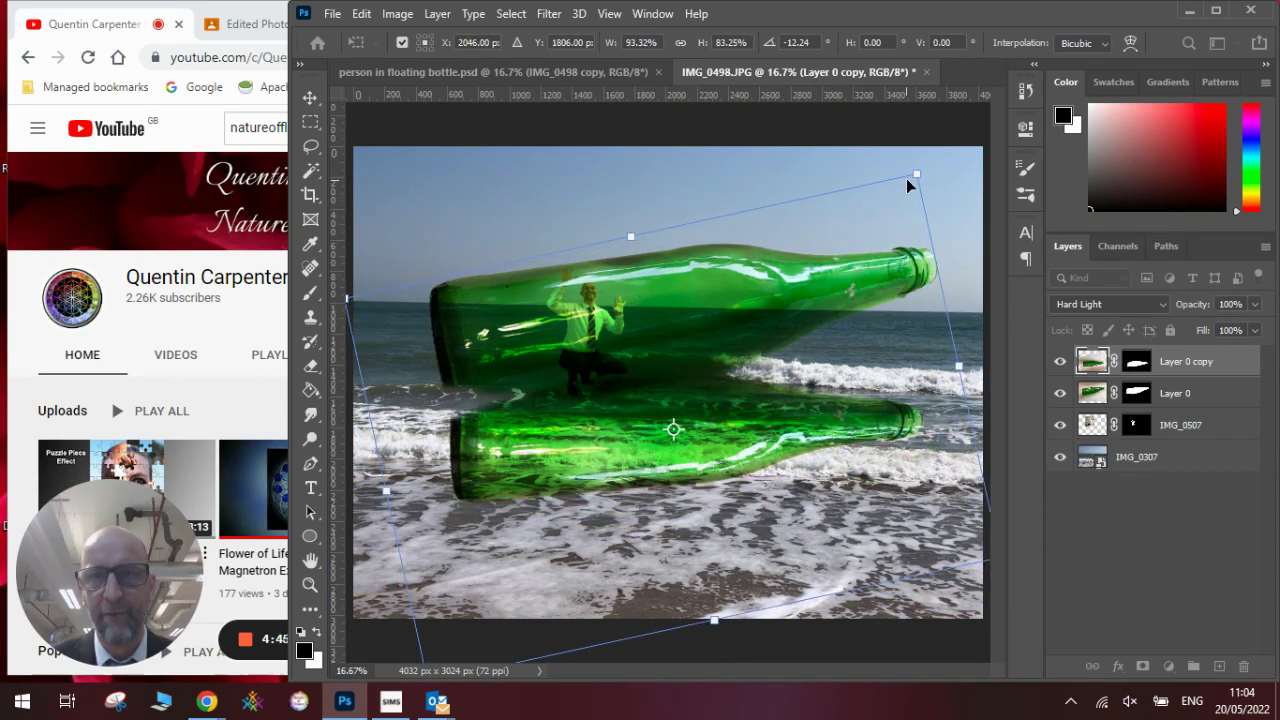
drag(916, 174, 898, 196)
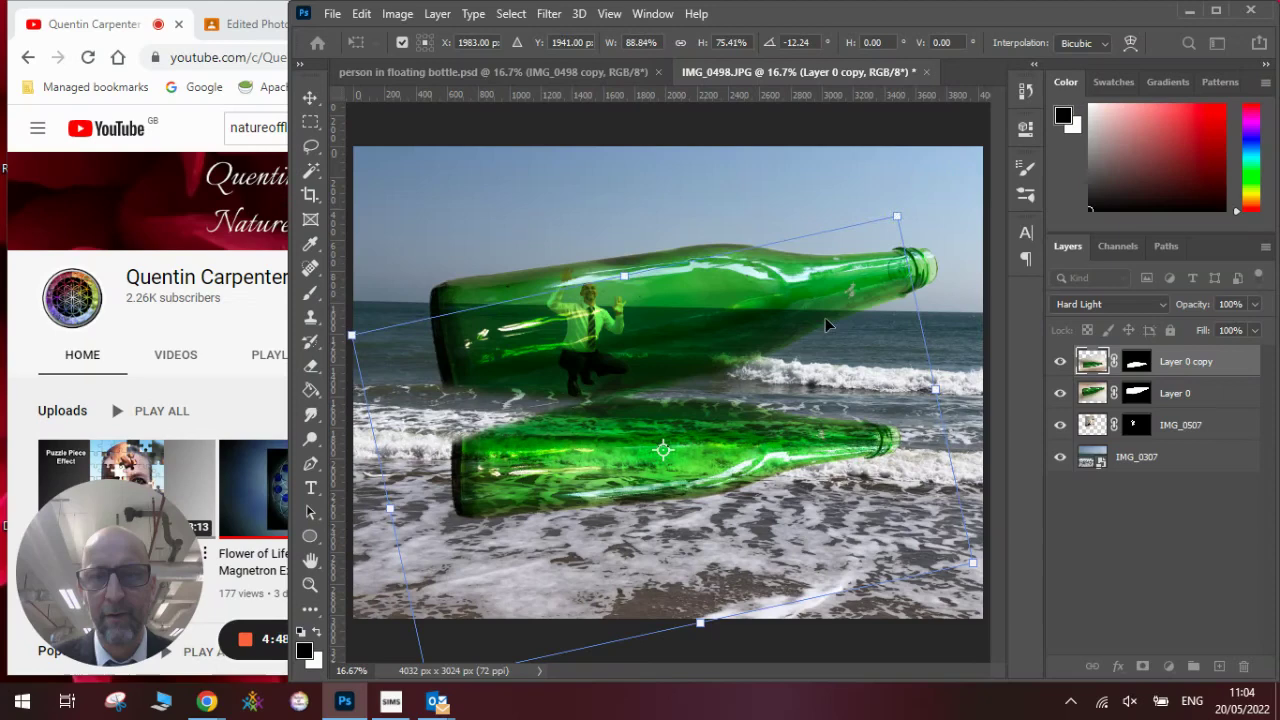
drag(825, 317, 799, 312)
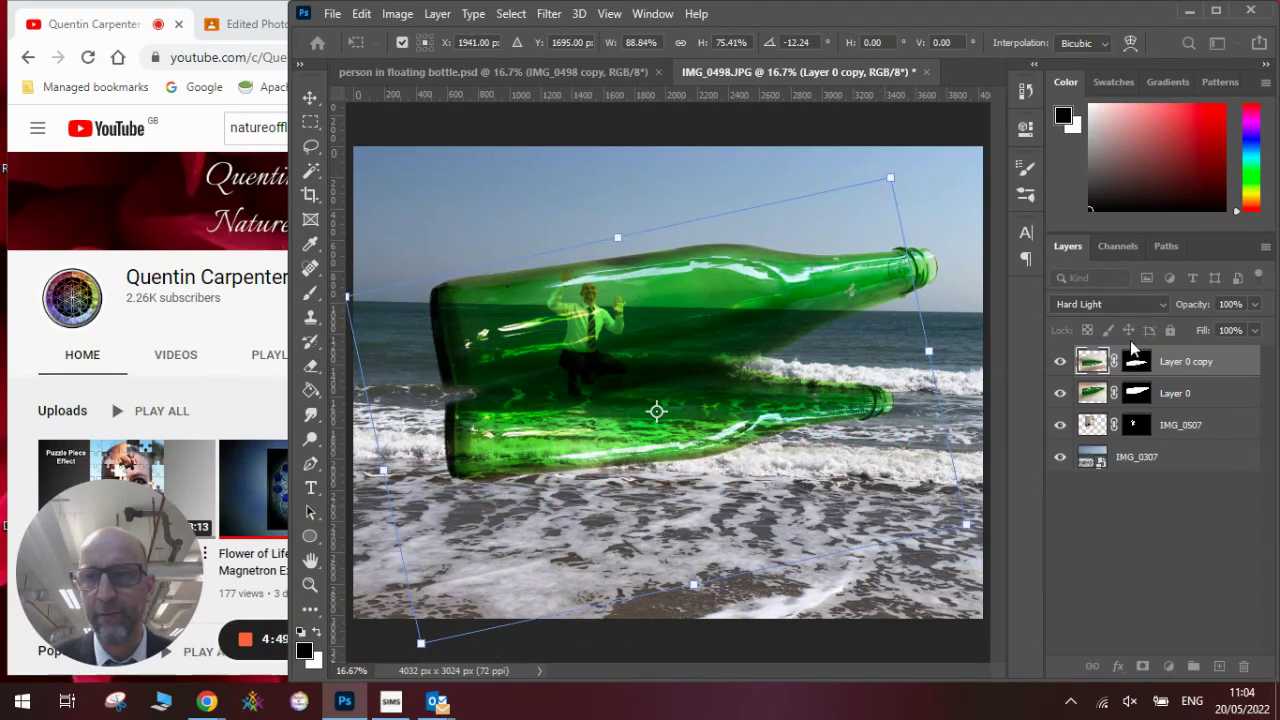
Set the reflection copy's blend mode to Soft Light after trying Overlay
click(1106, 308)
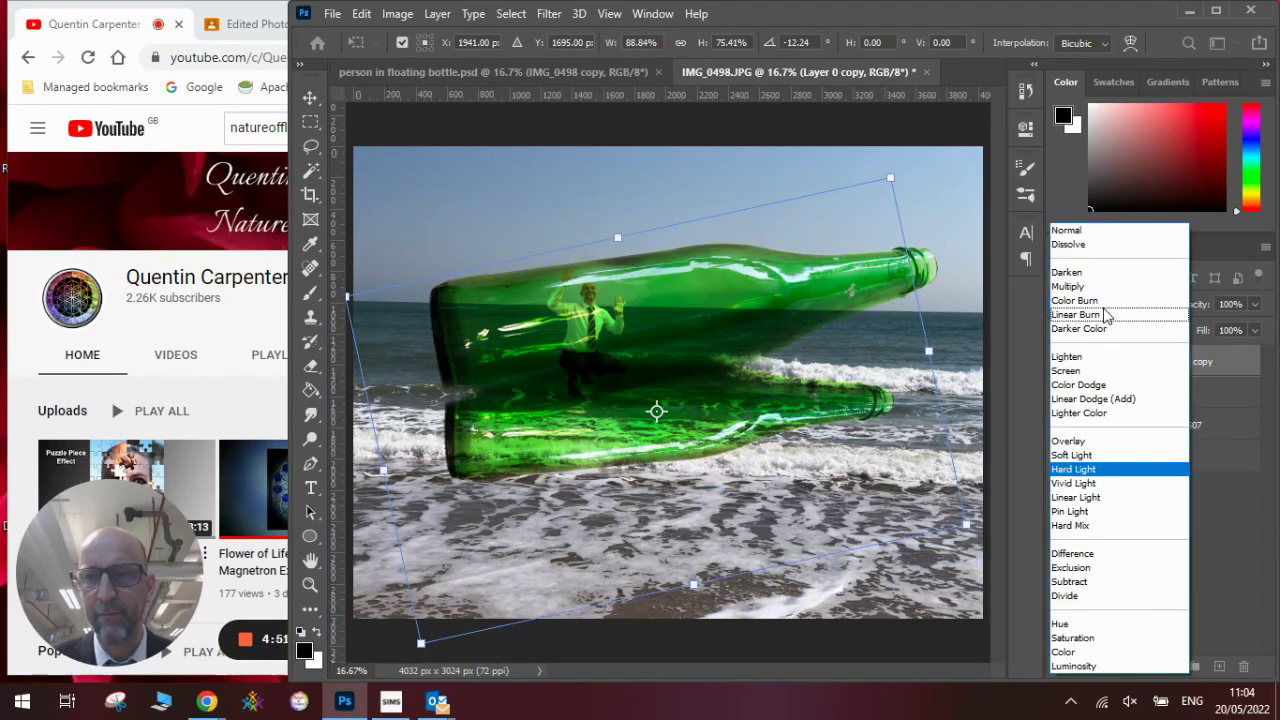
click(1106, 447)
click(1112, 313)
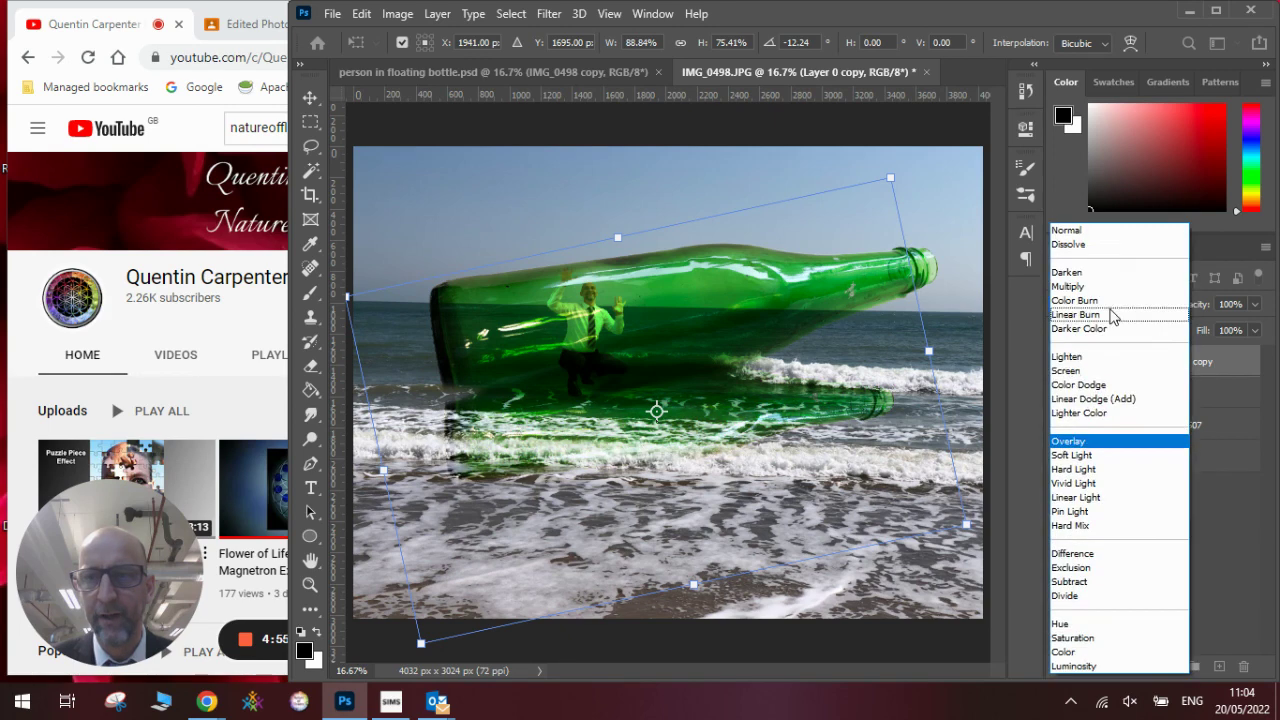
click(1094, 458)
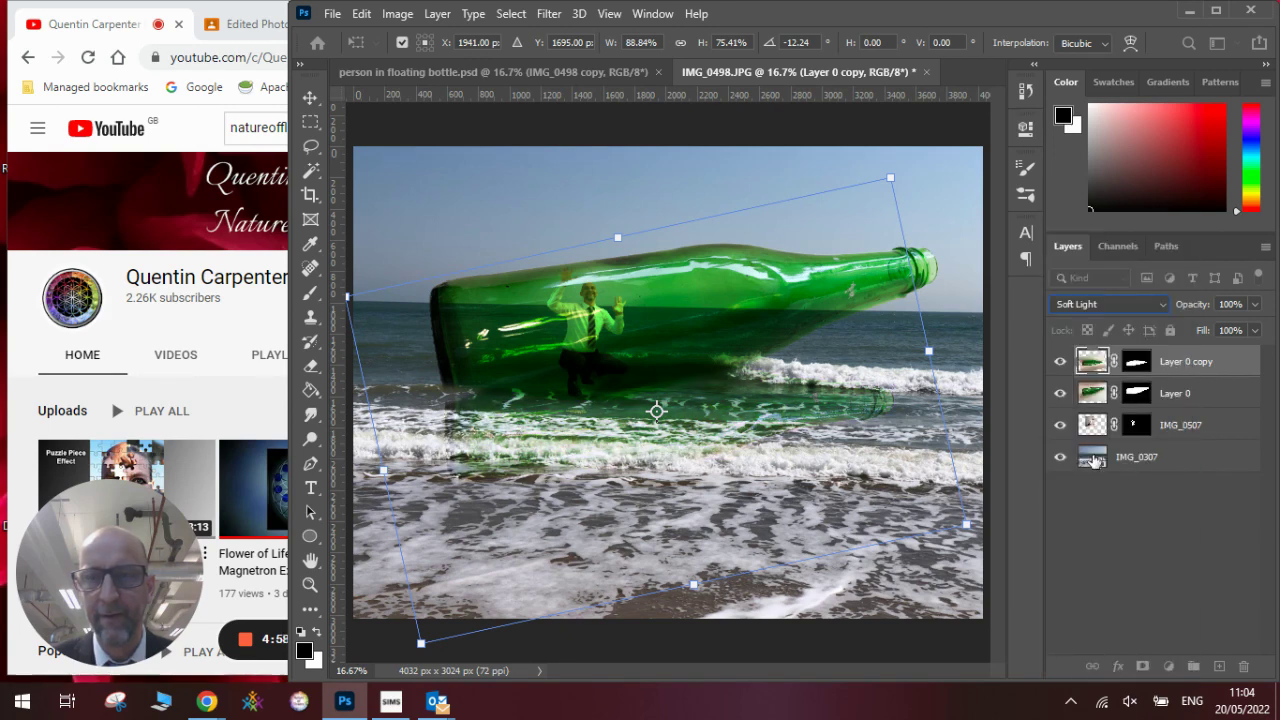
Transform the reflection to -7.94° rotation and 95.43% × 75.41%, lowered under the bottle, and commit
drag(930, 352, 897, 371)
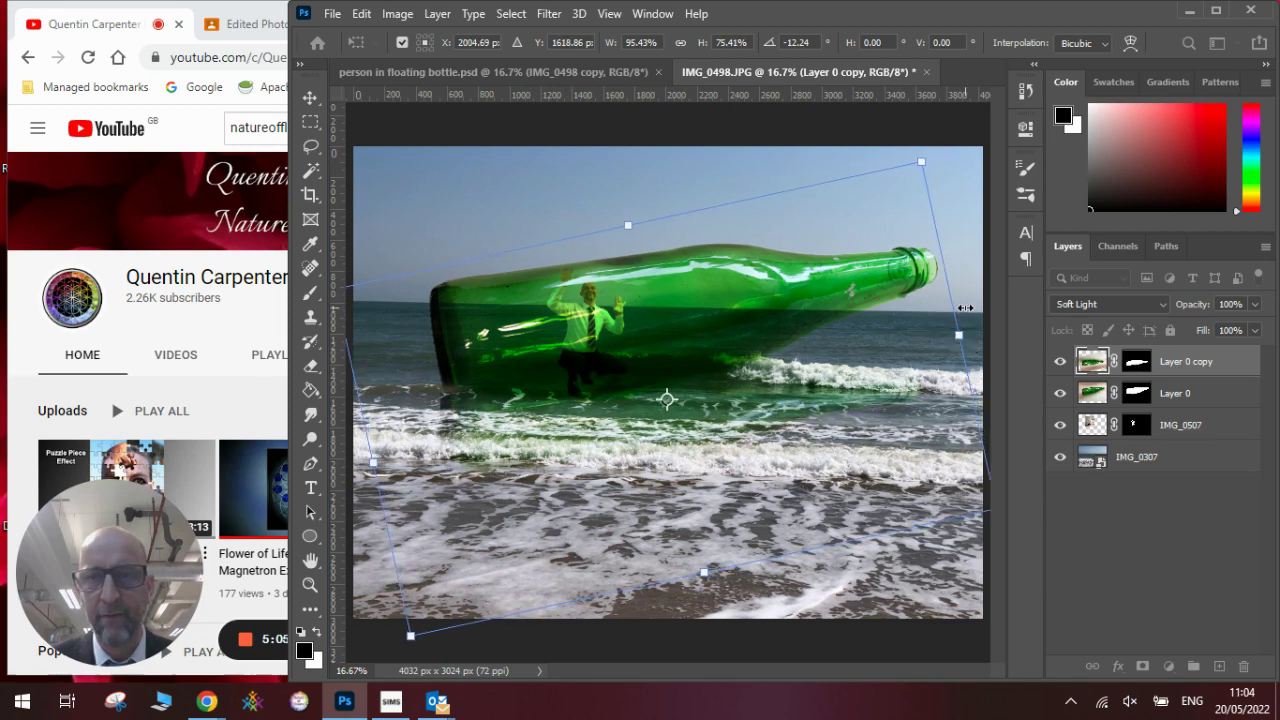
drag(970, 309, 973, 335)
drag(828, 371, 828, 374)
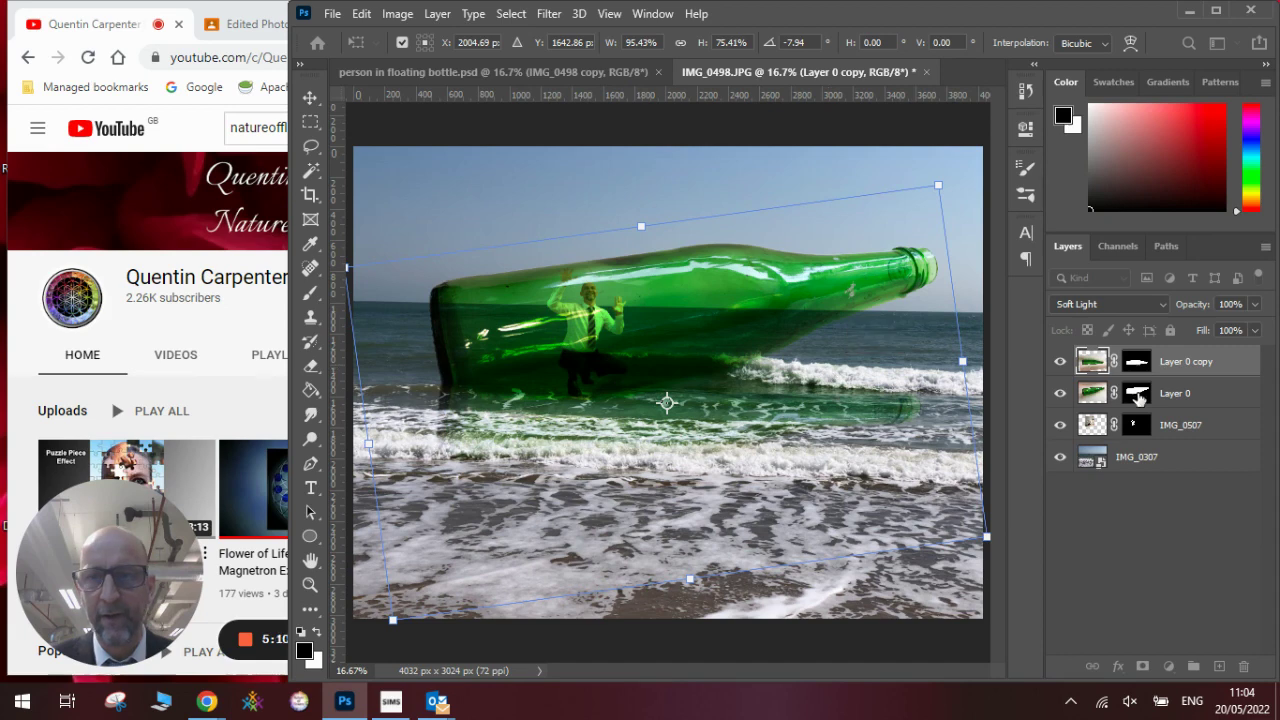
key(Return)
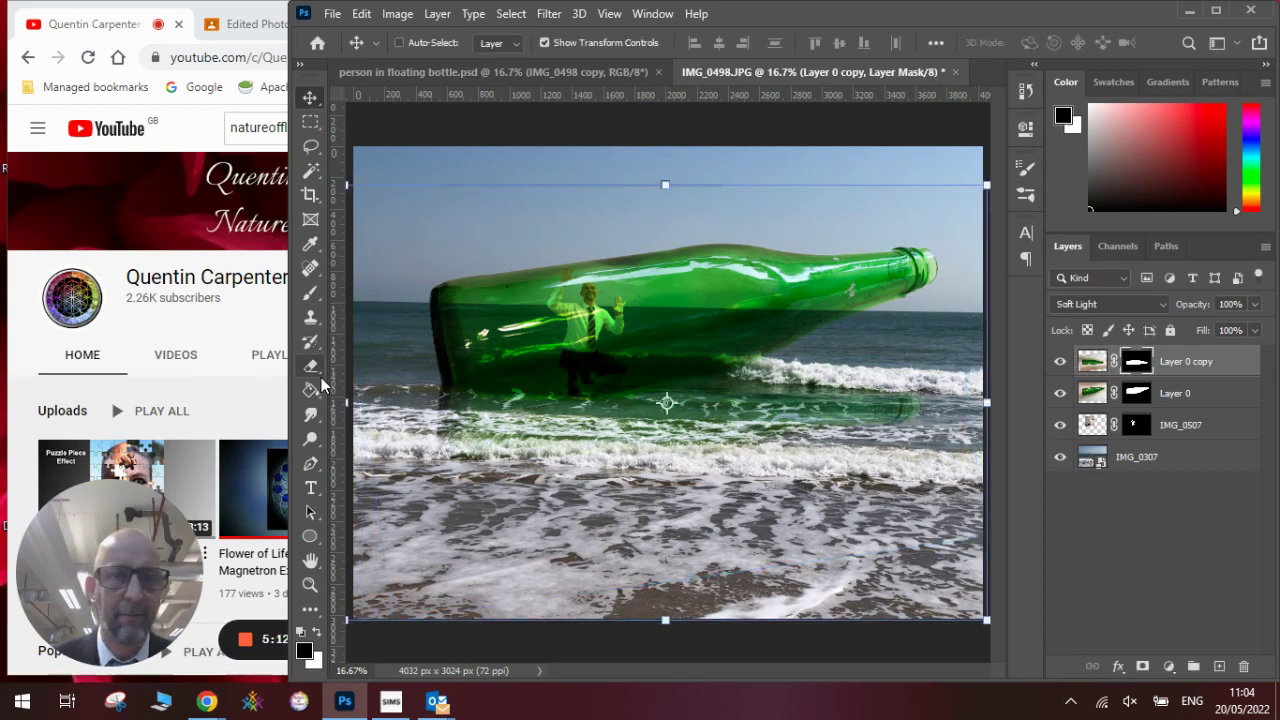
Spot-heal the water right of the reflection and along the wave line on the Layer 0 copy image
click(310, 293)
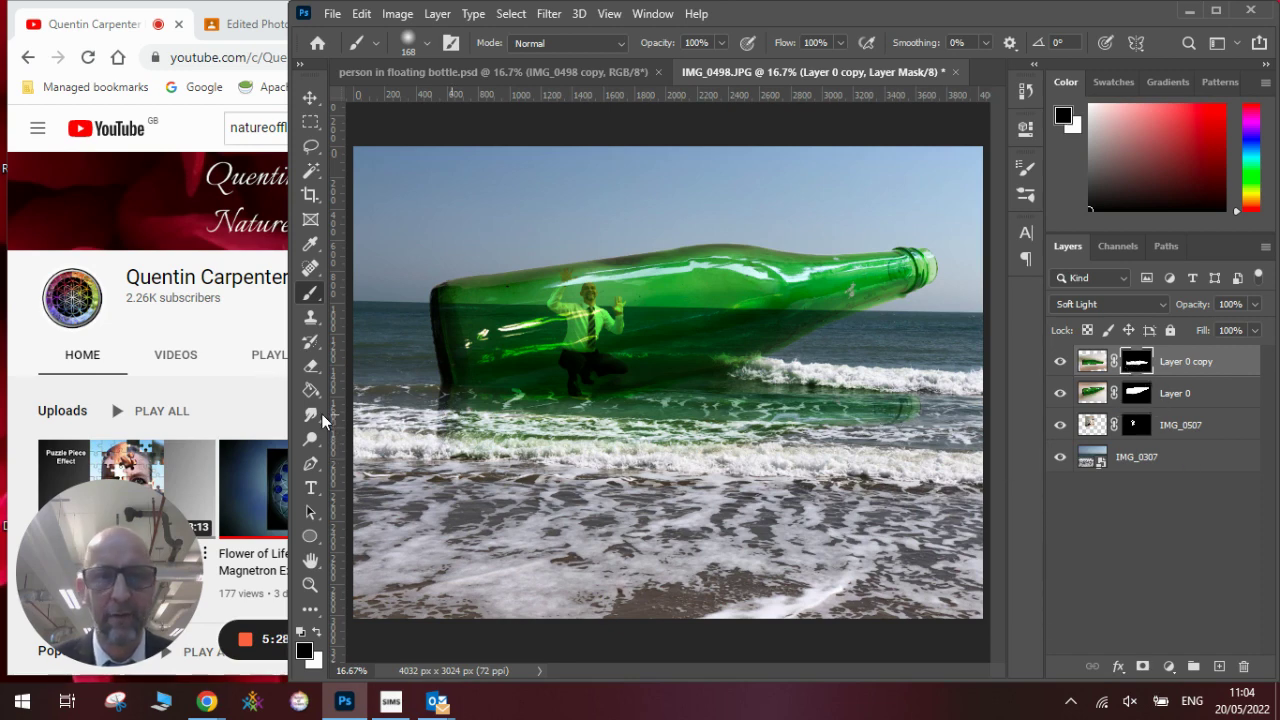
click(308, 277)
click(405, 268)
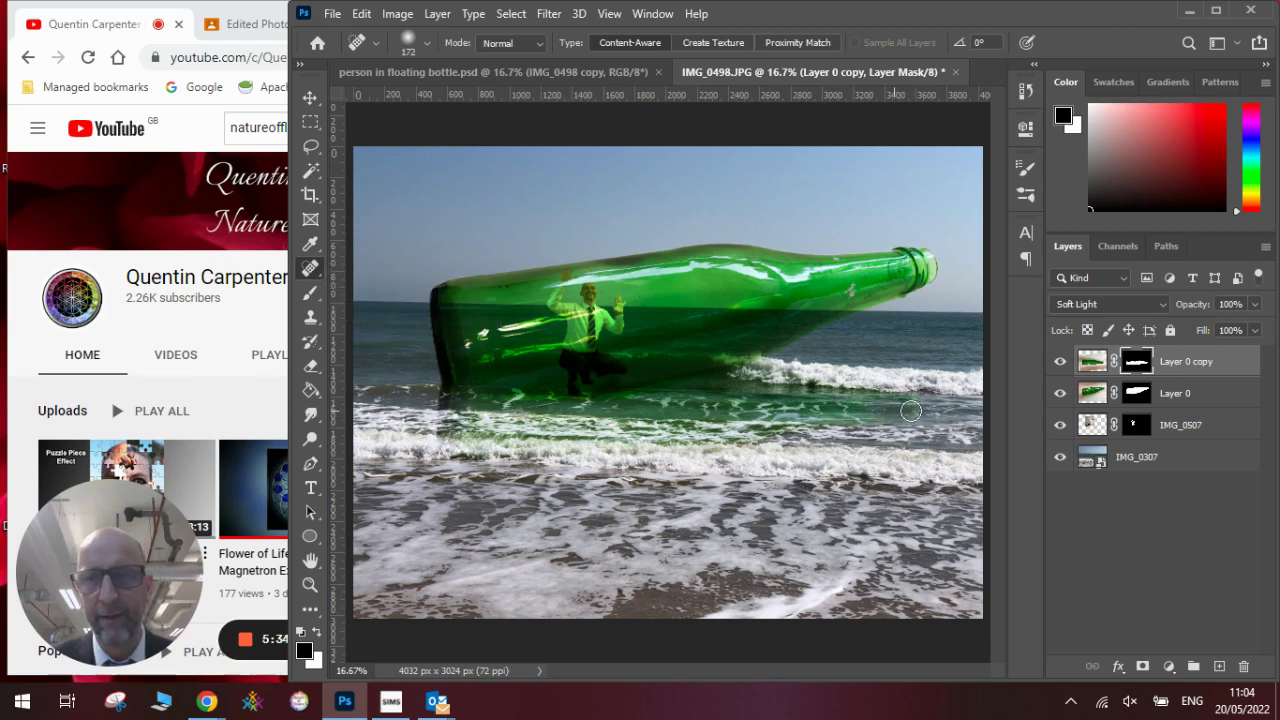
mouse_move(914, 411)
mouse_down()
mouse_move(947, 430)
mouse_move(905, 418)
mouse_up()
click(1092, 368)
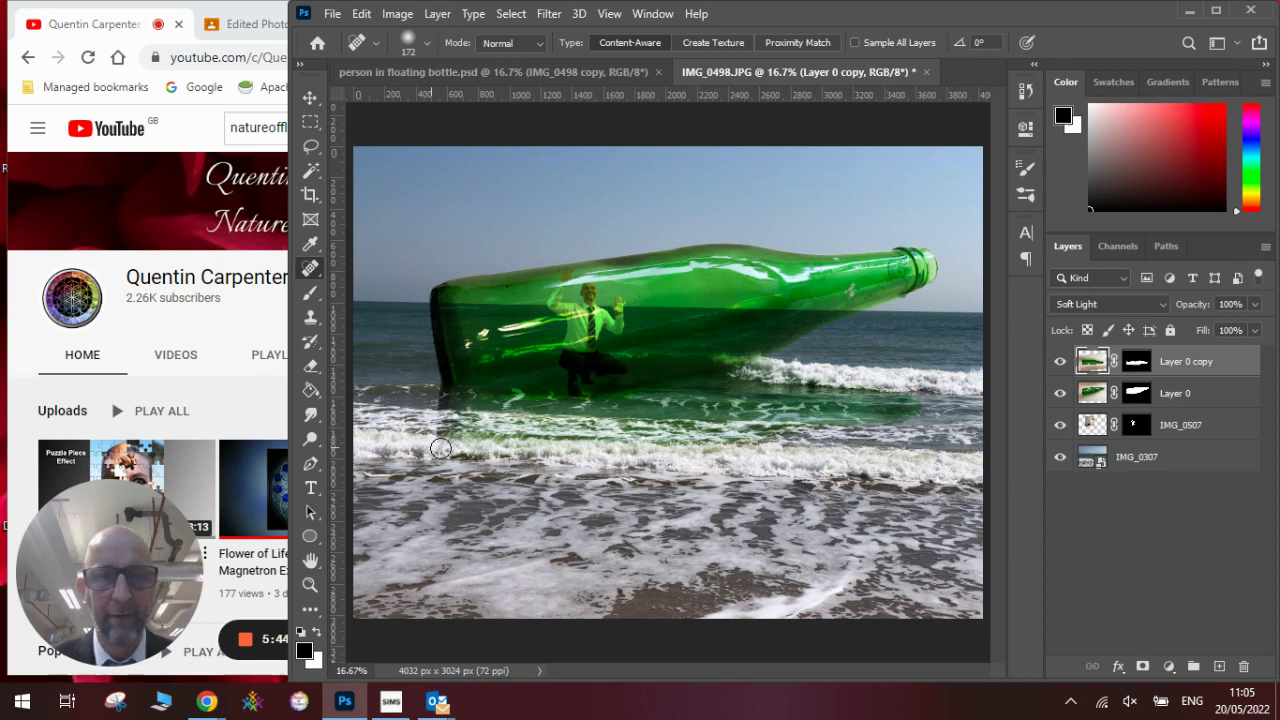
drag(436, 447, 648, 452)
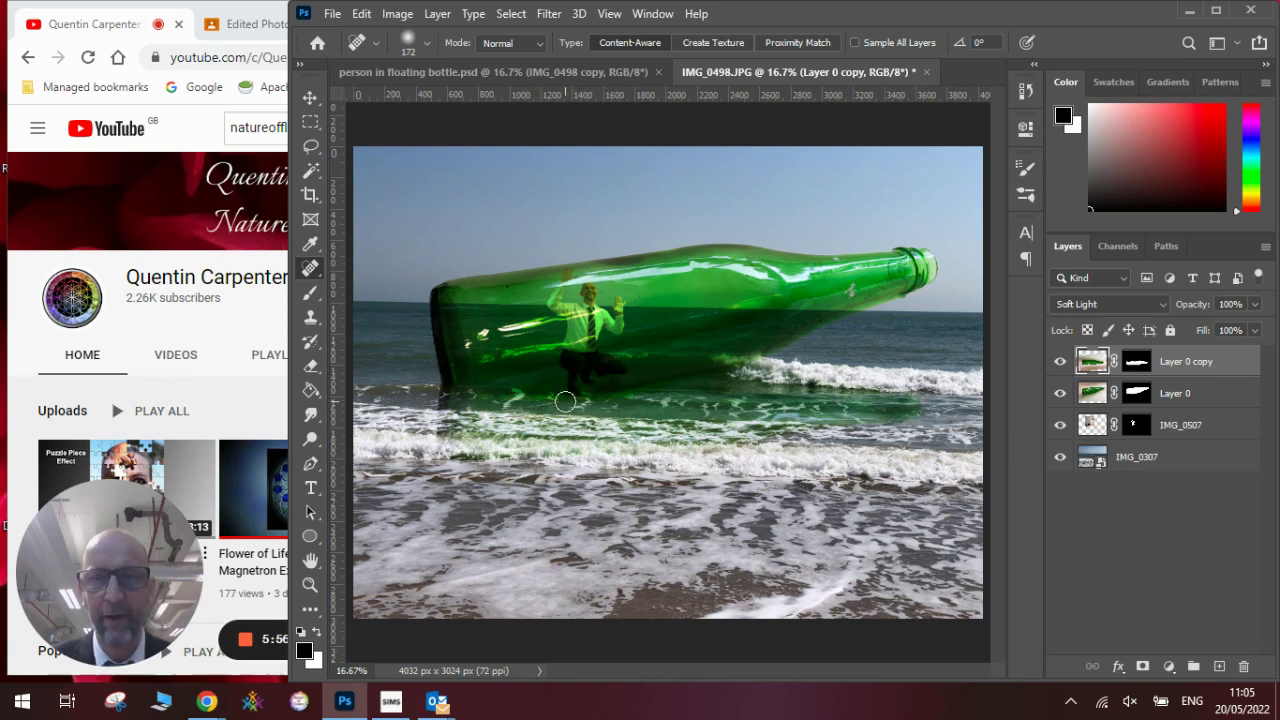
Add a new layer beneath IMG_0507 and set up a 72 px brush for the shadow
click(1213, 432)
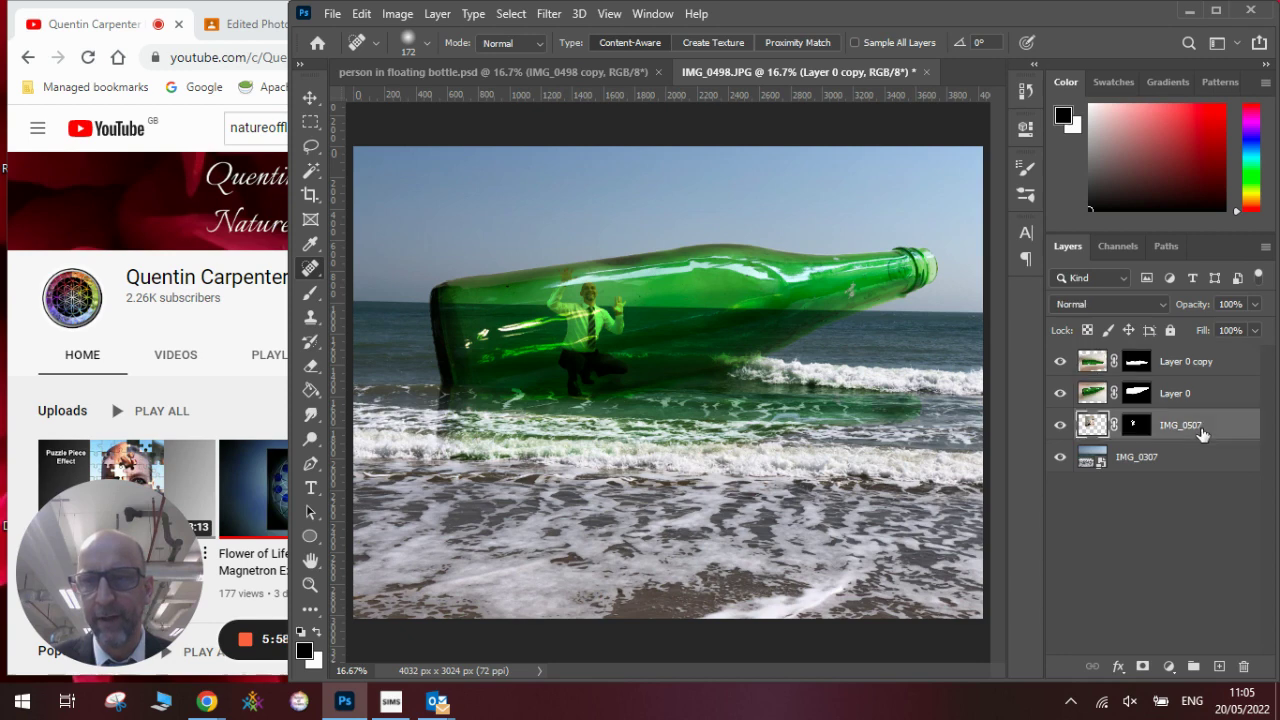
click(1219, 666)
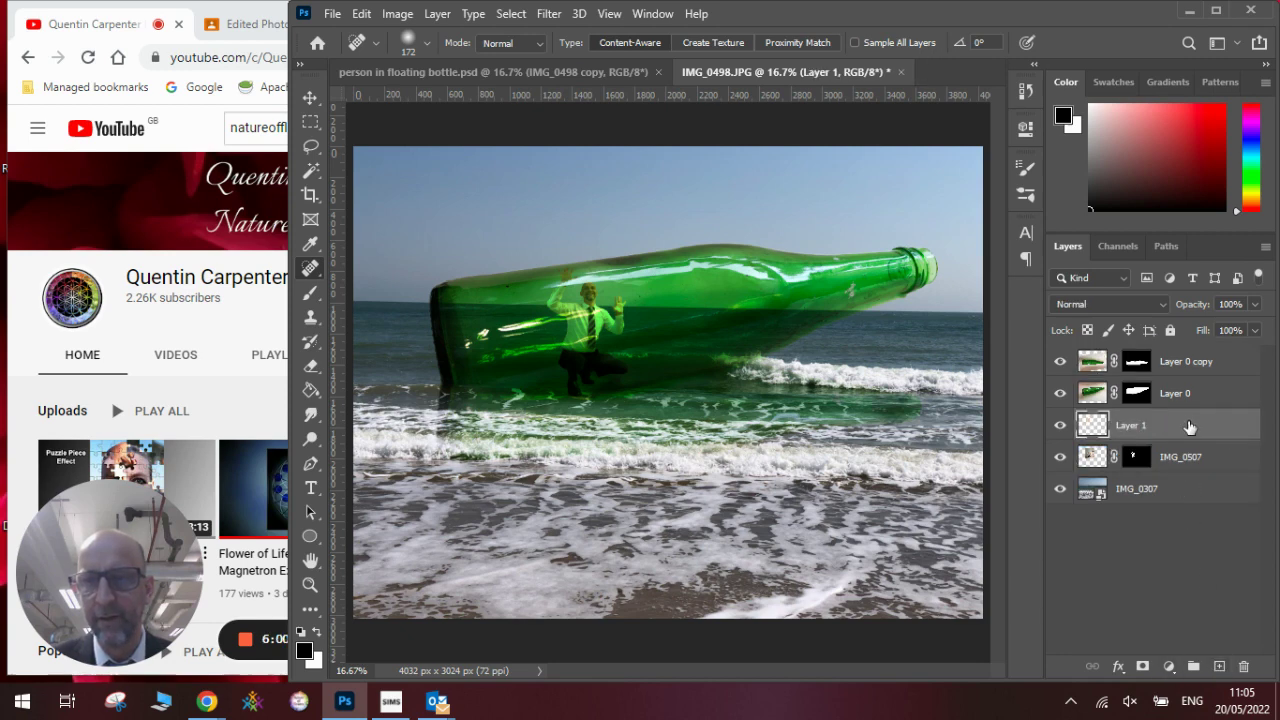
drag(1188, 420, 1192, 468)
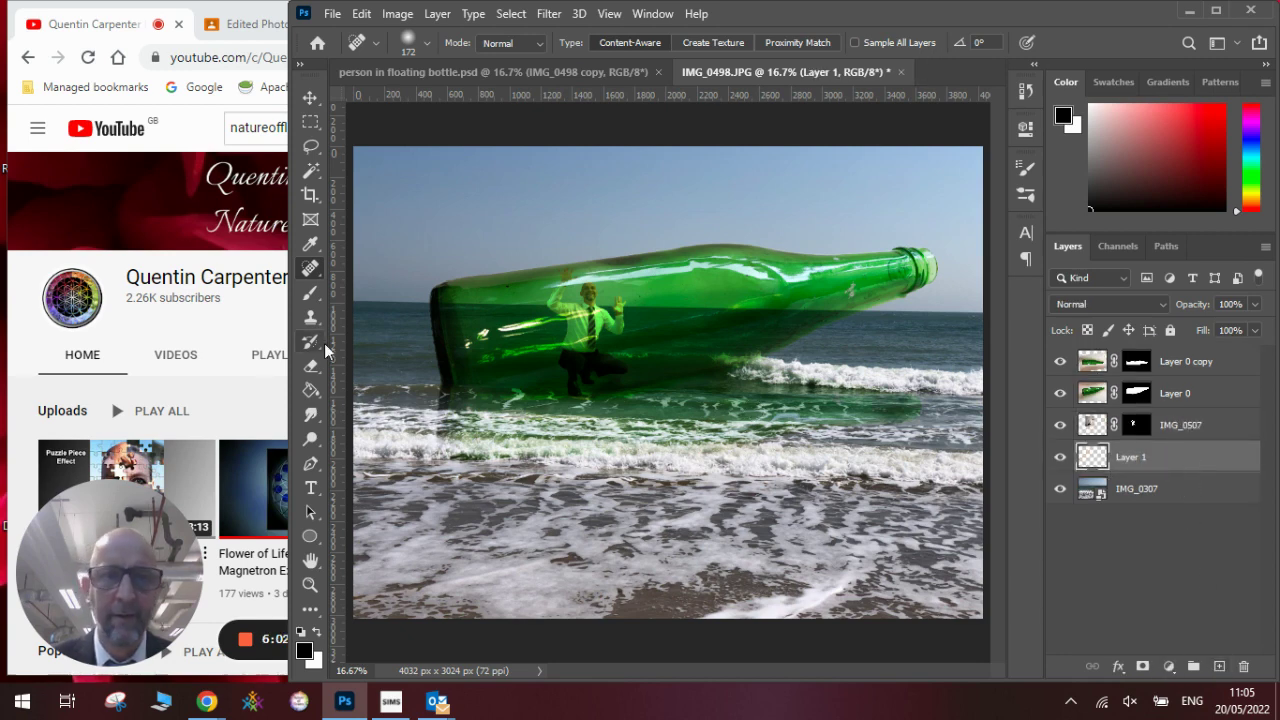
click(310, 291)
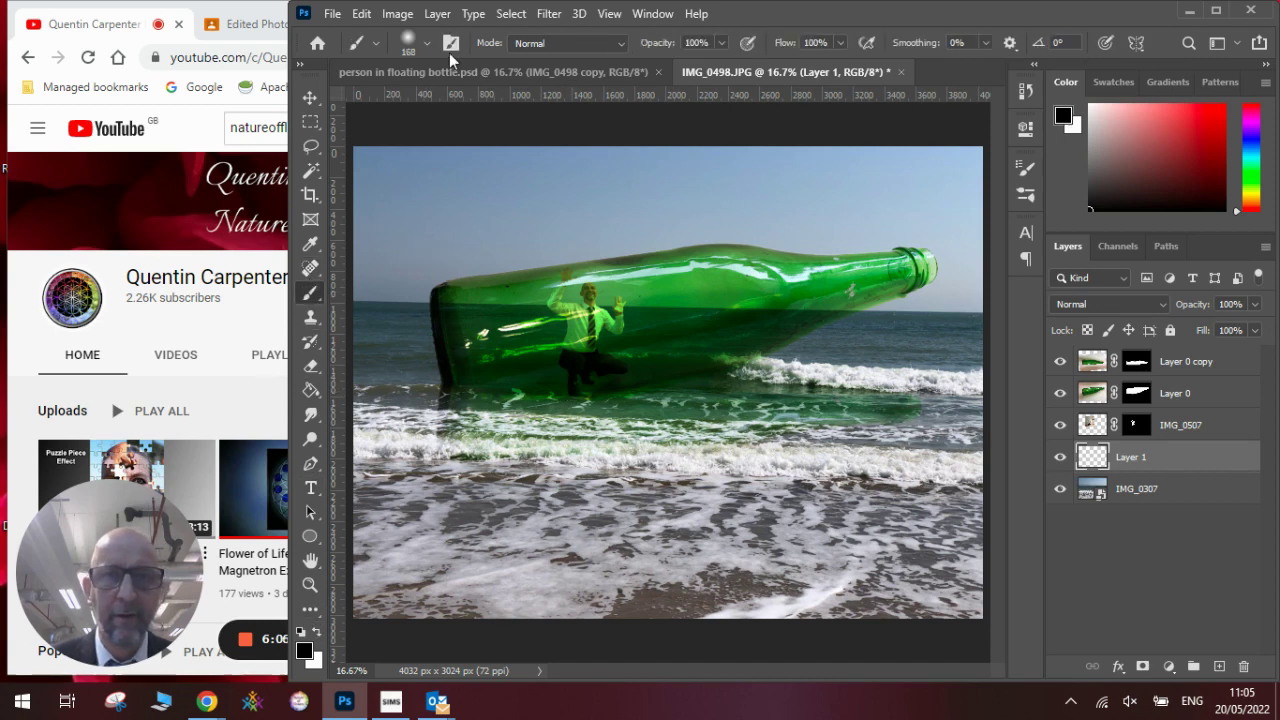
click(426, 43)
click(422, 104)
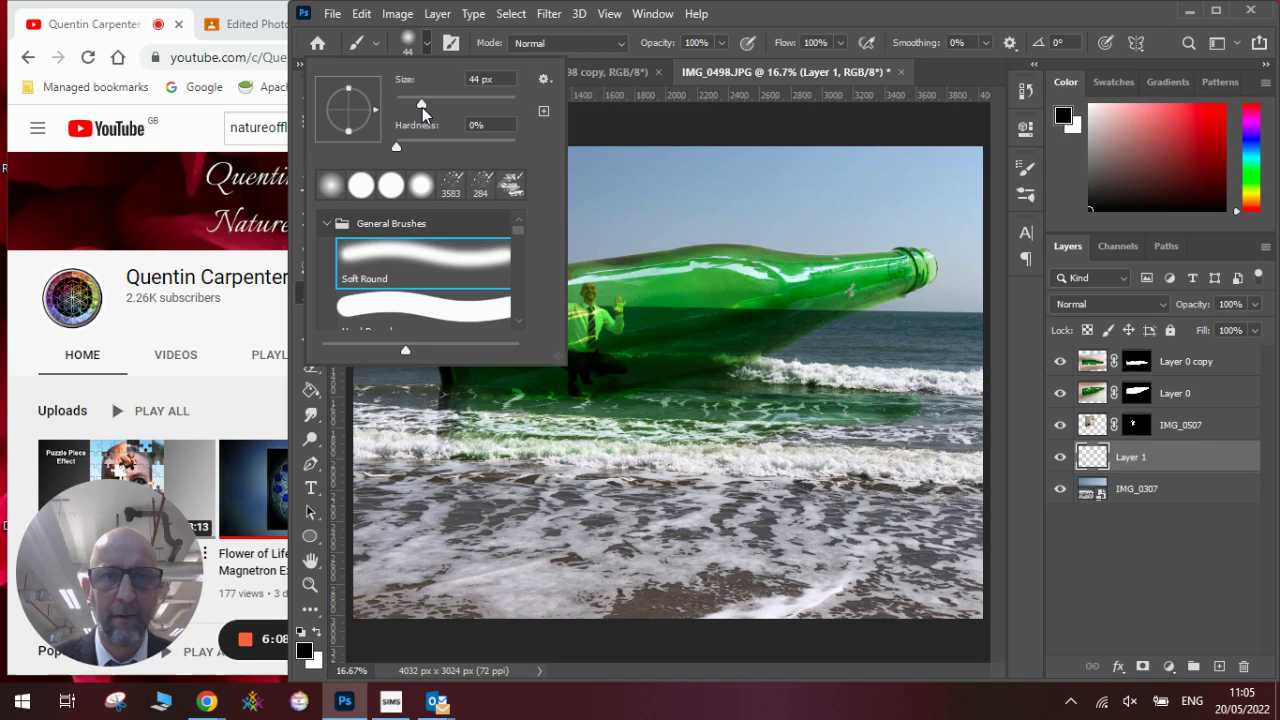
click(438, 103)
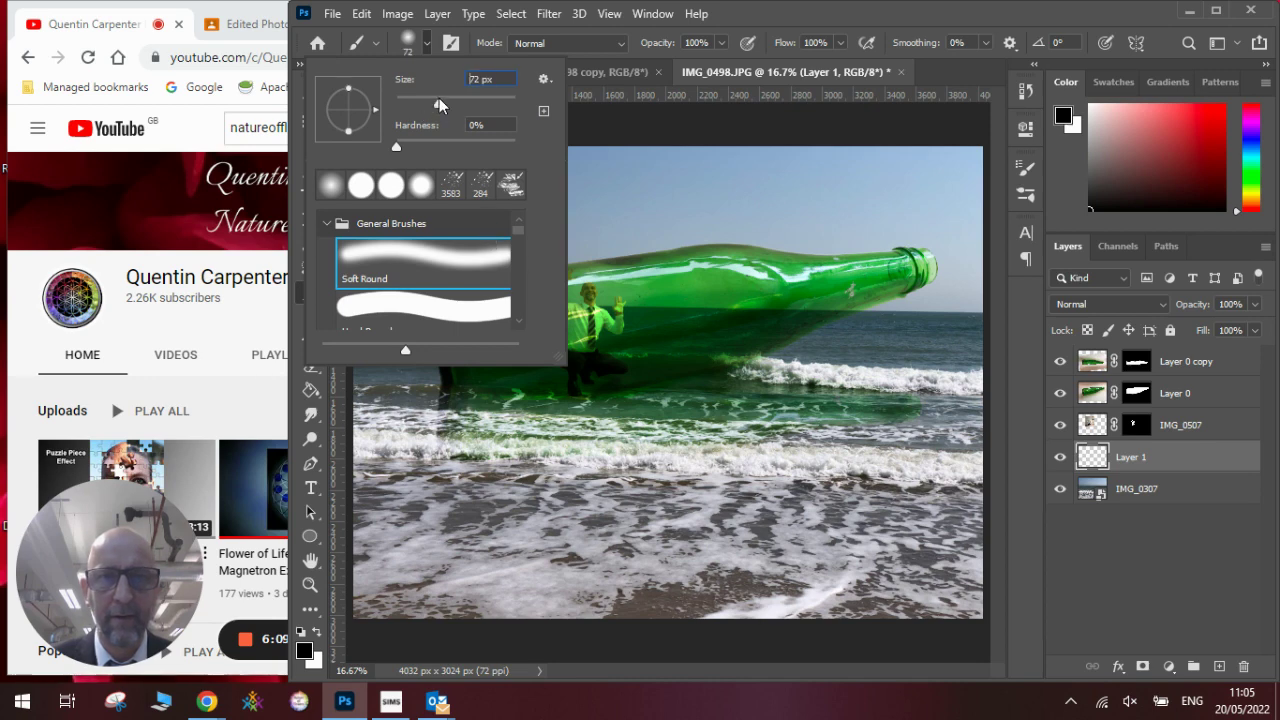
click(572, 402)
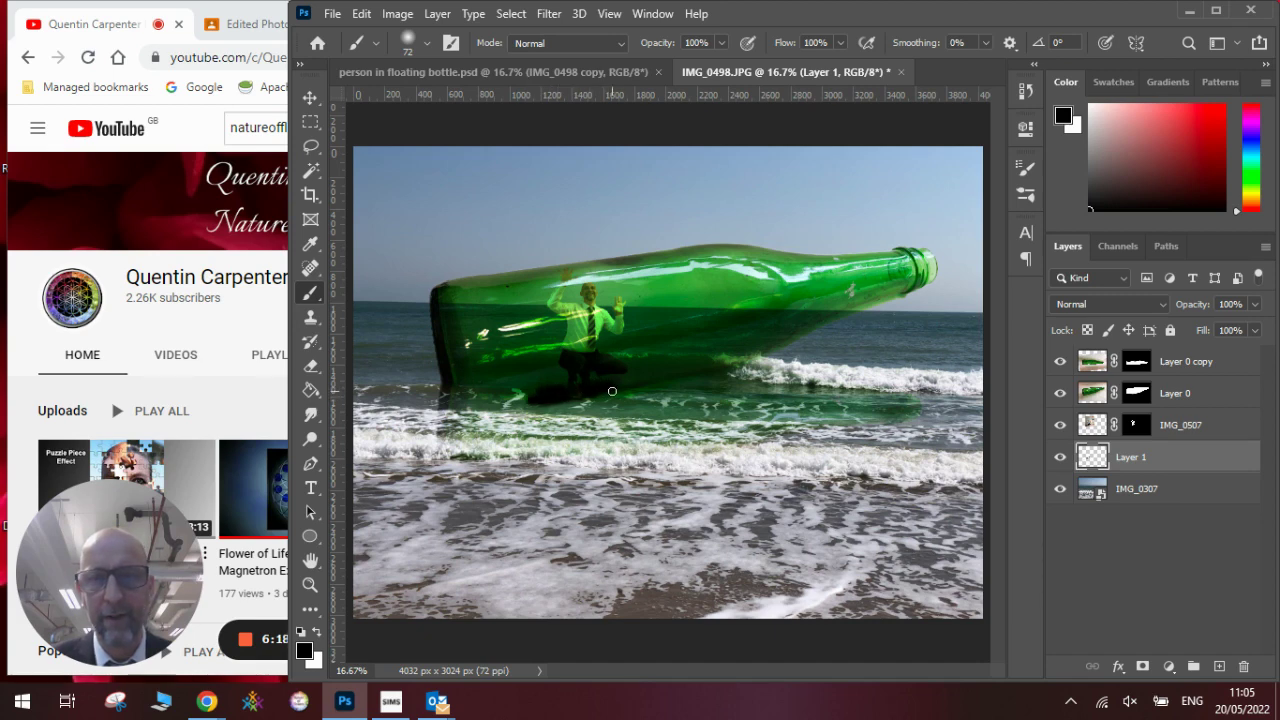
Set the shadow layer's opacity to 52%
click(1255, 304)
drag(1223, 325, 1200, 326)
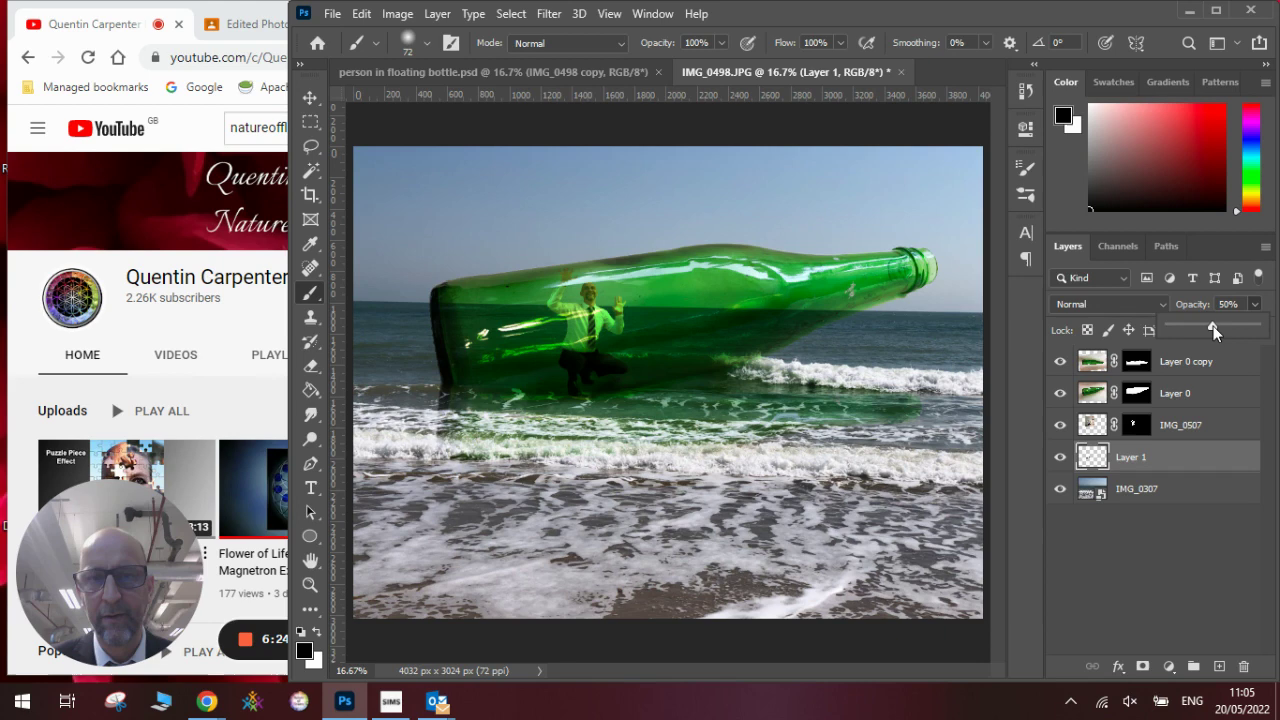
drag(1213, 326, 1214, 326)
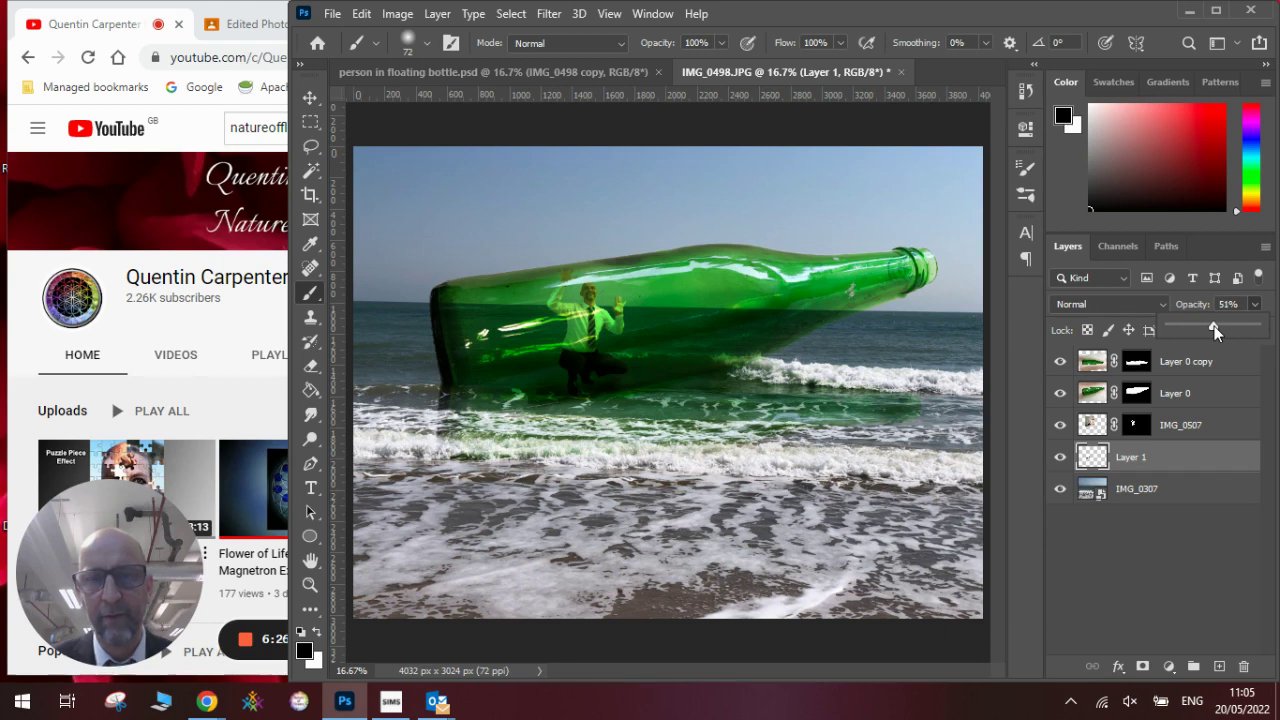
drag(1214, 326, 1215, 326)
Rotate the IMG_0307 sea background about -1.6° to level the horizon
click(311, 196)
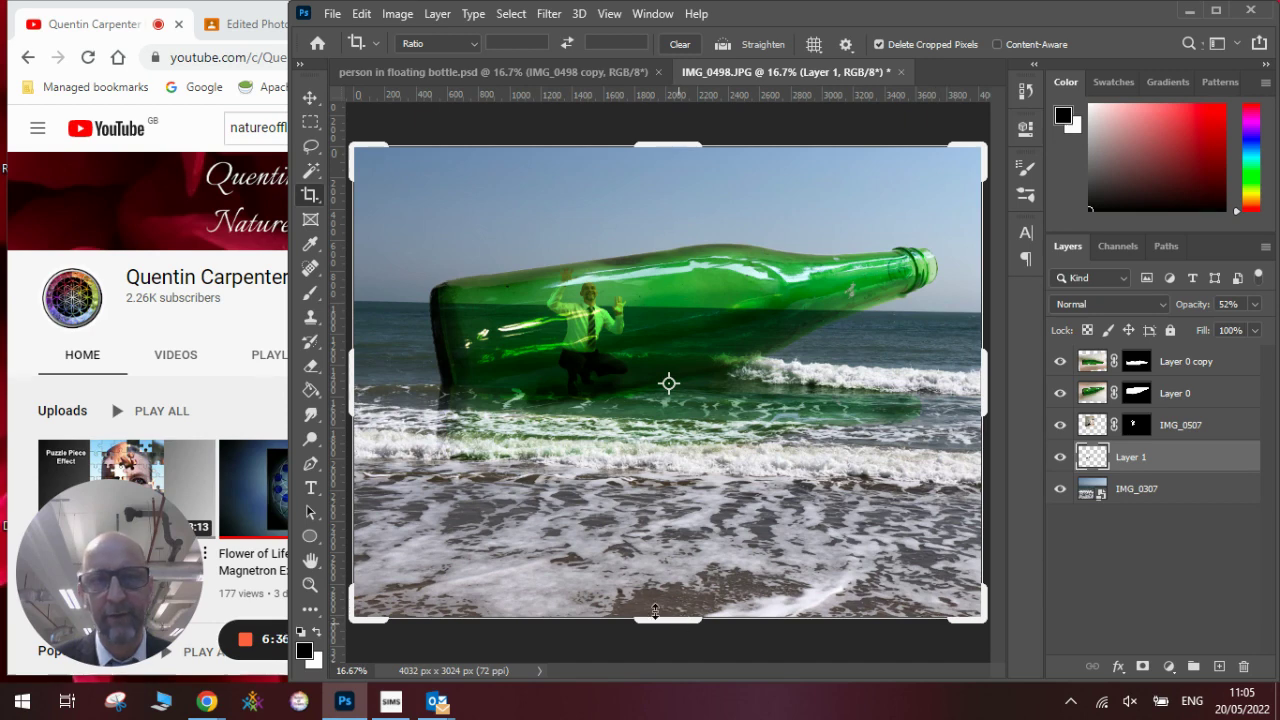
click(316, 102)
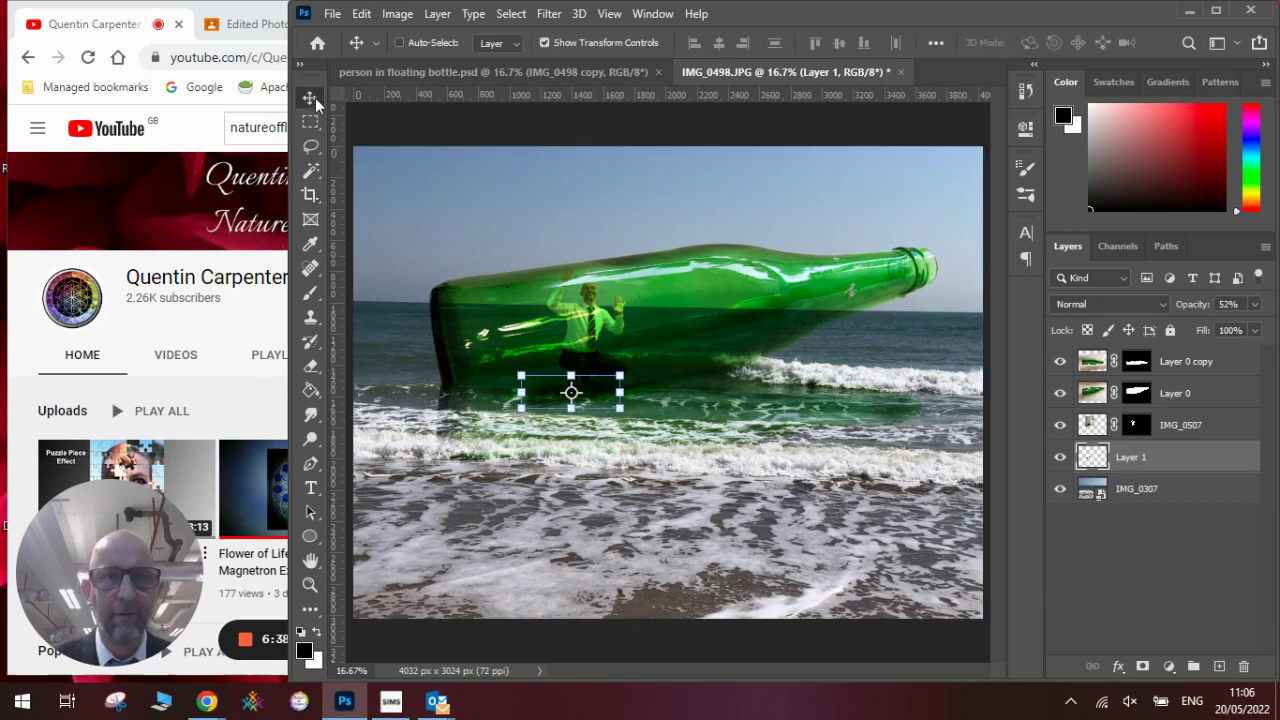
click(1137, 487)
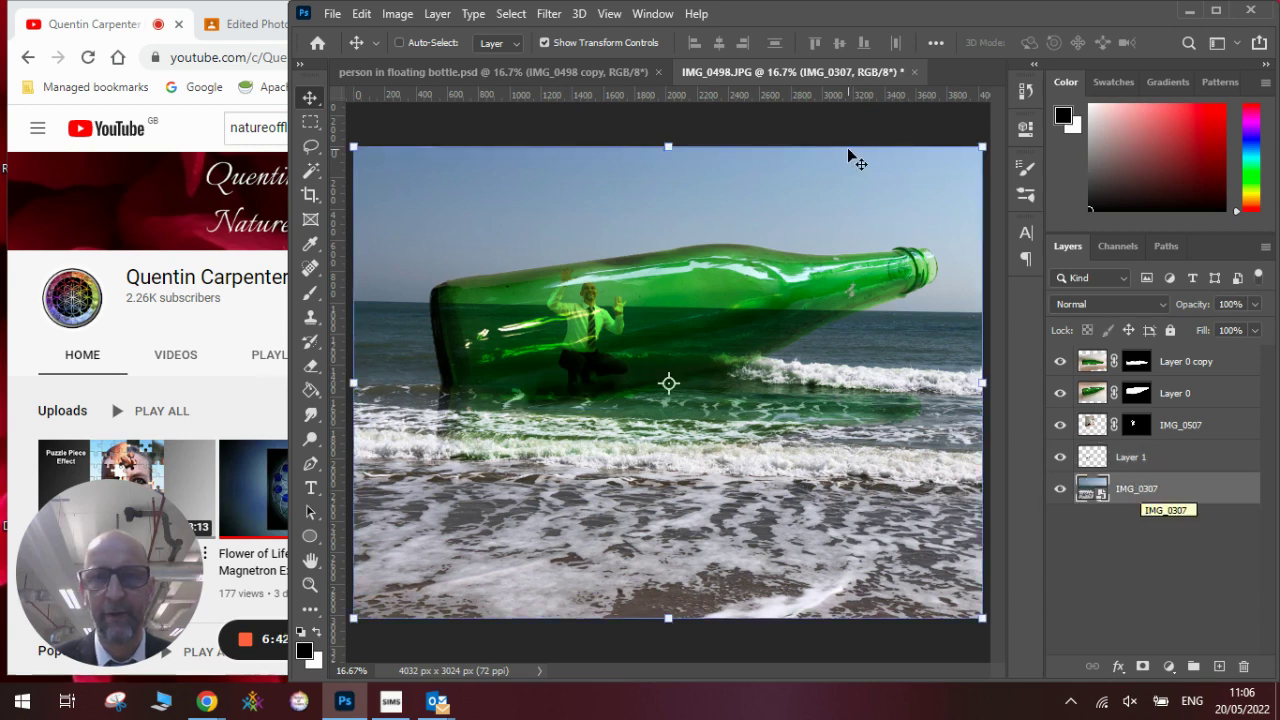
drag(831, 126, 827, 125)
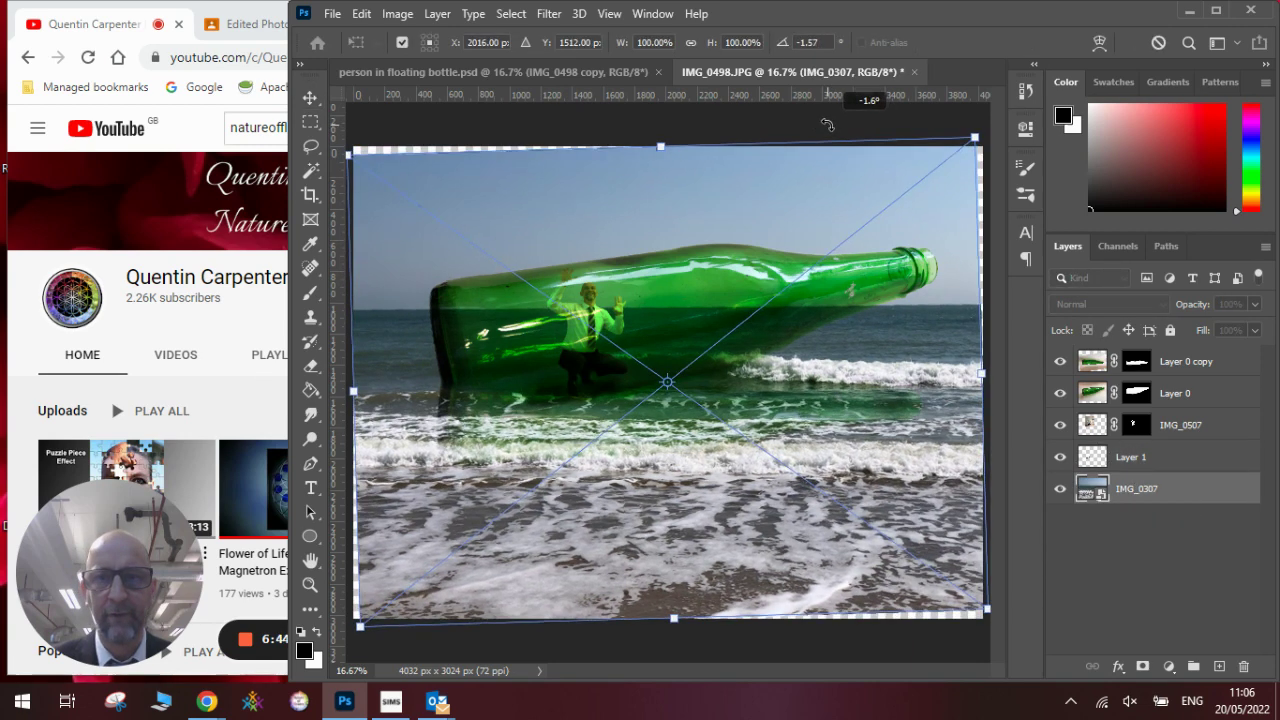
key(Escape)
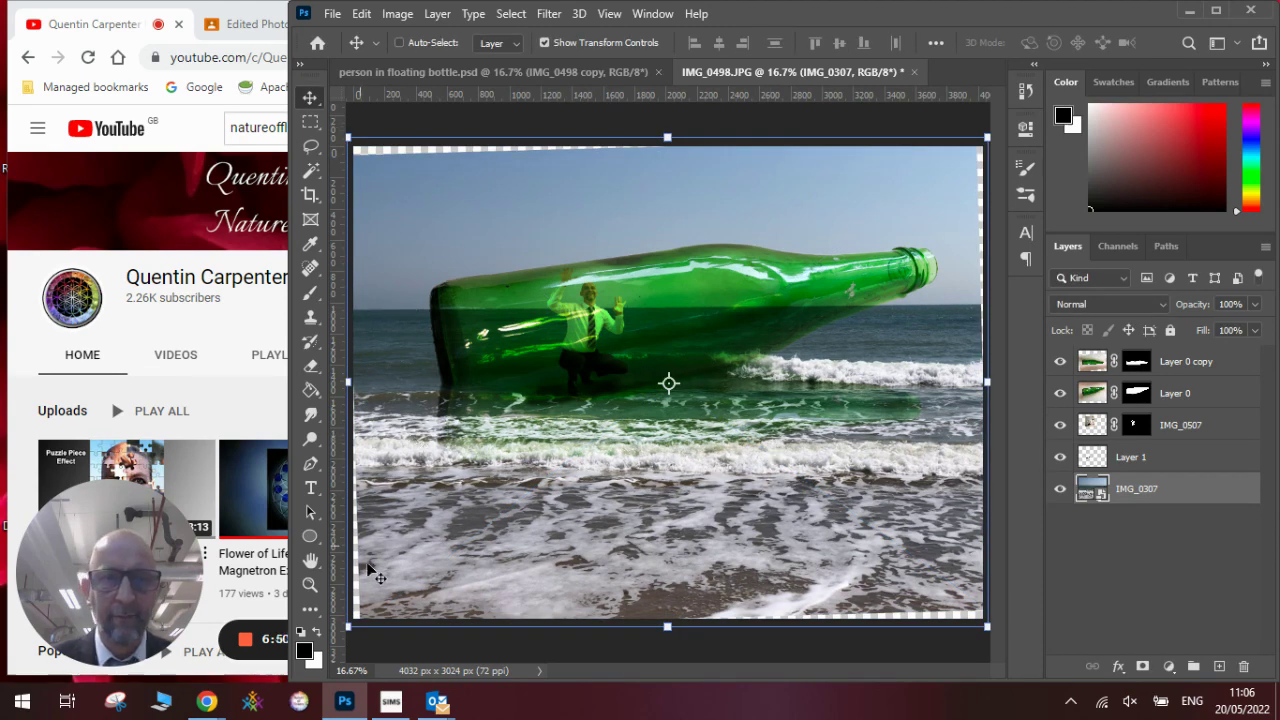
Crop the canvas to 3888 × 2508 px, removing the transparent edge slivers
click(320, 193)
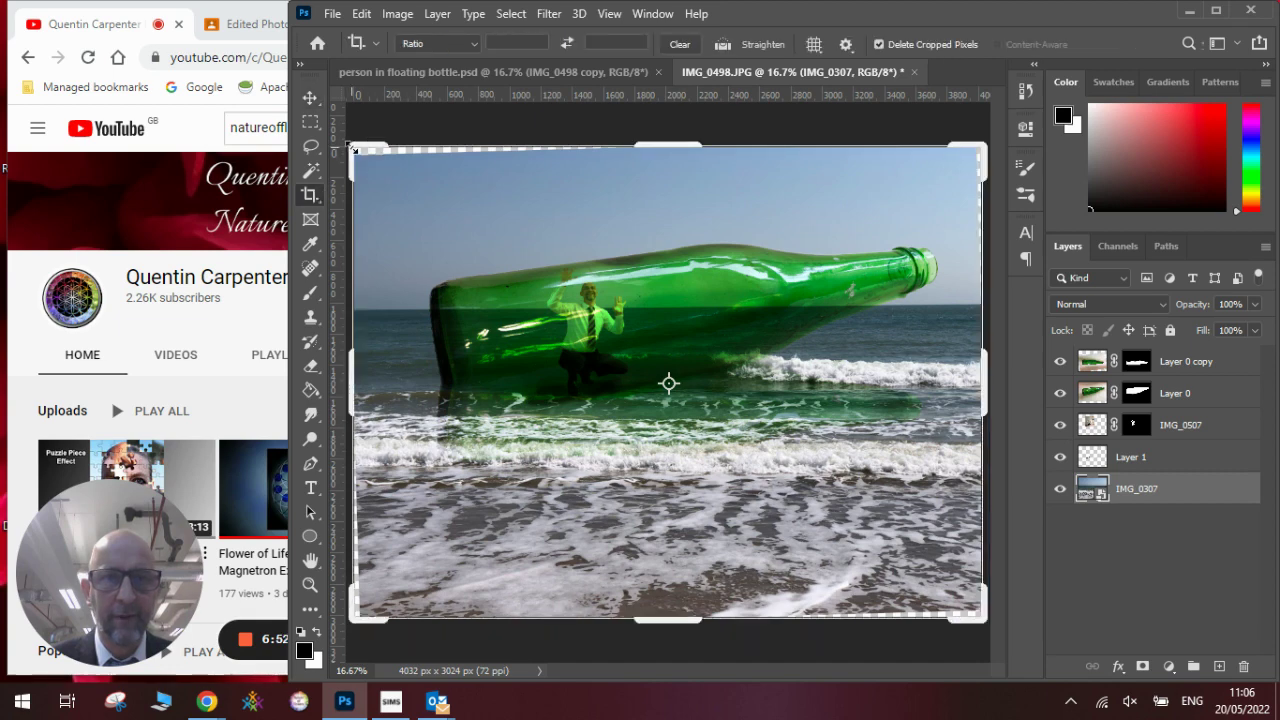
drag(355, 147, 366, 154)
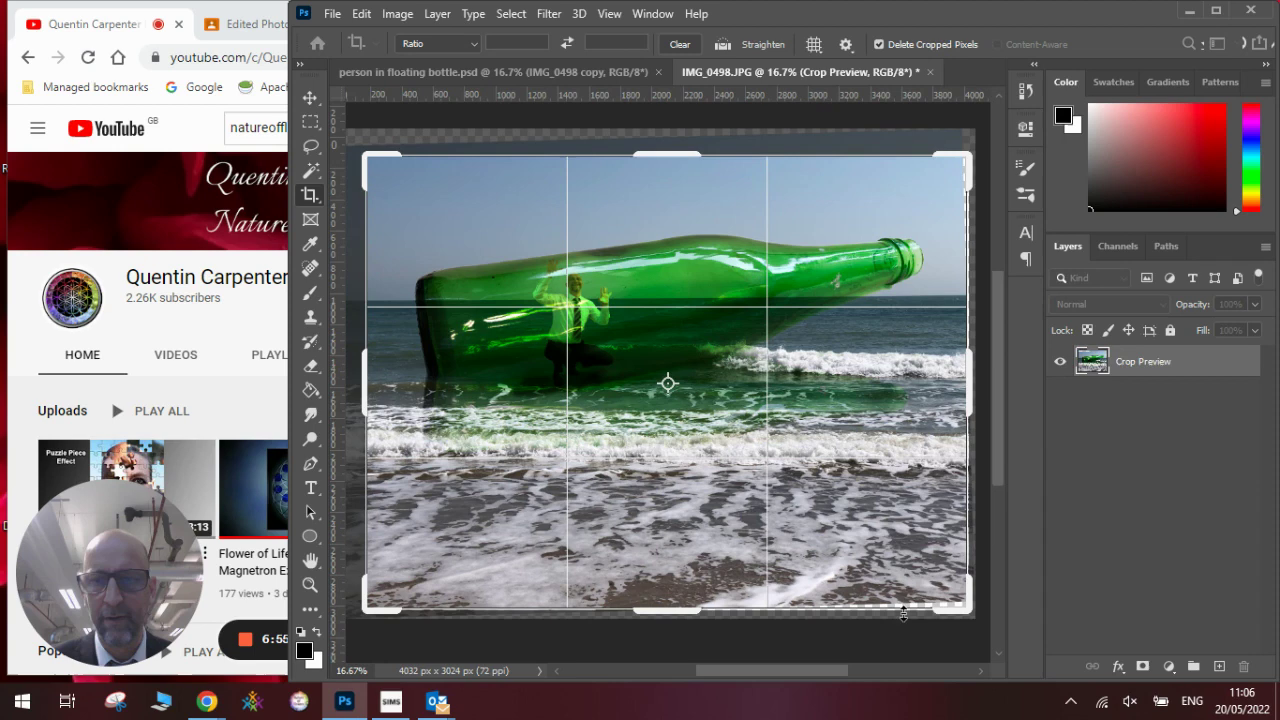
drag(958, 614, 959, 576)
drag(371, 375, 365, 375)
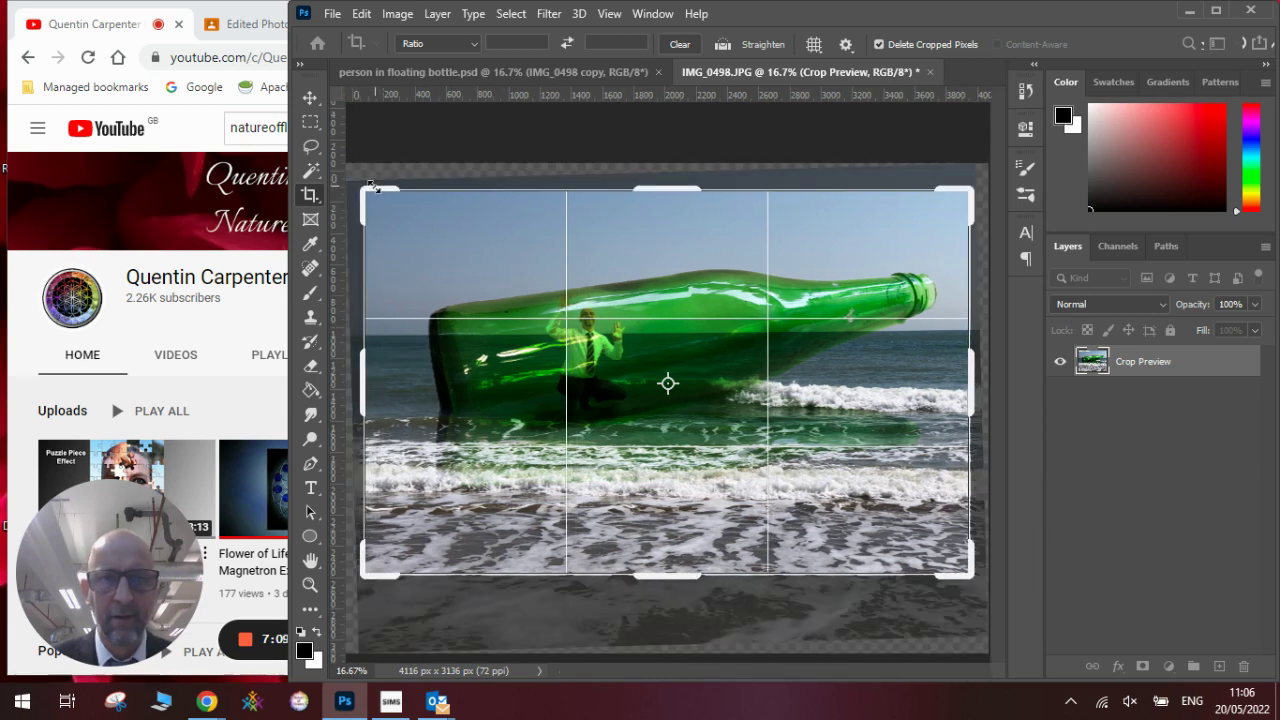
drag(367, 184, 368, 184)
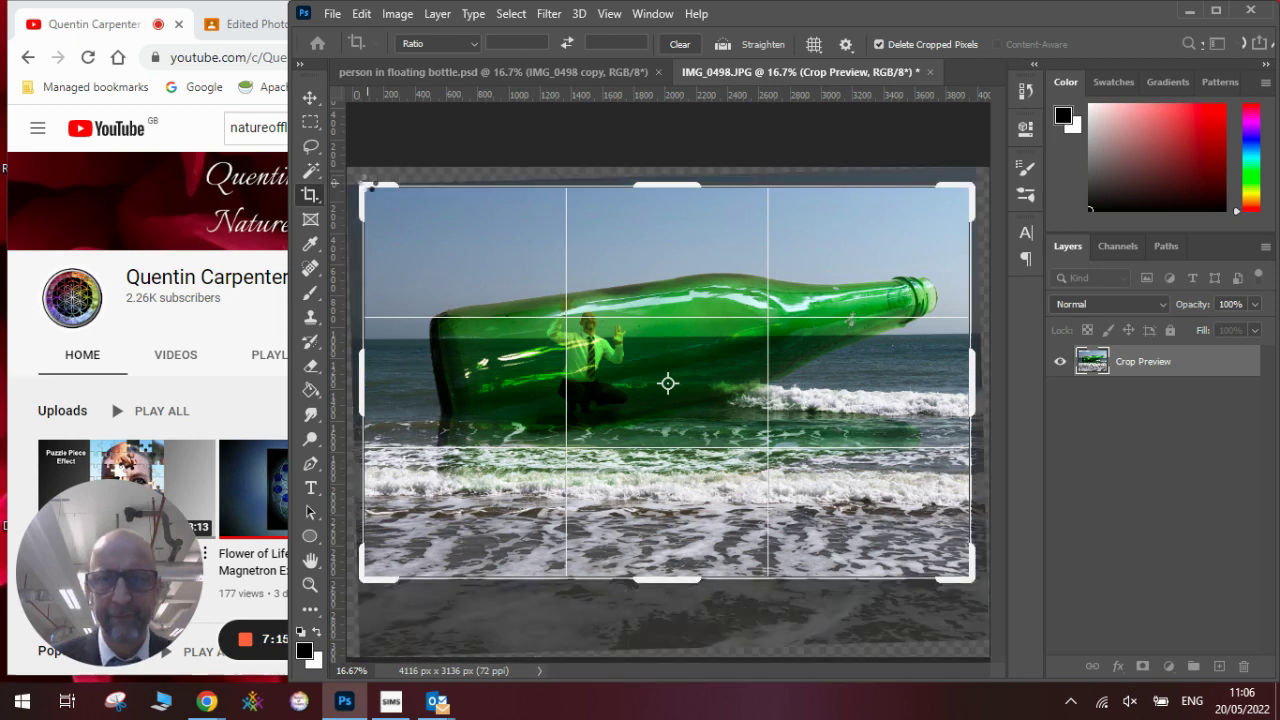
key(Return)
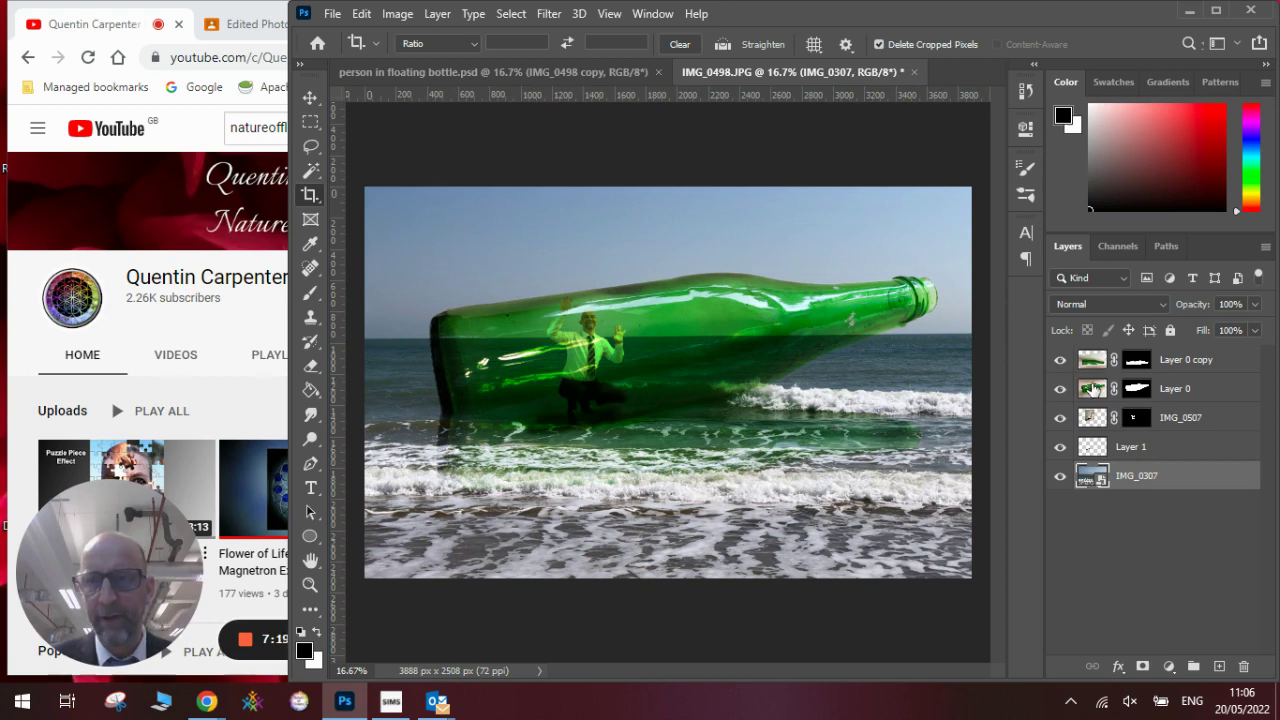
Give the Layer 0 bottle a Brightness/Contrast of brightness -11 and contrast 55
click(1093, 390)
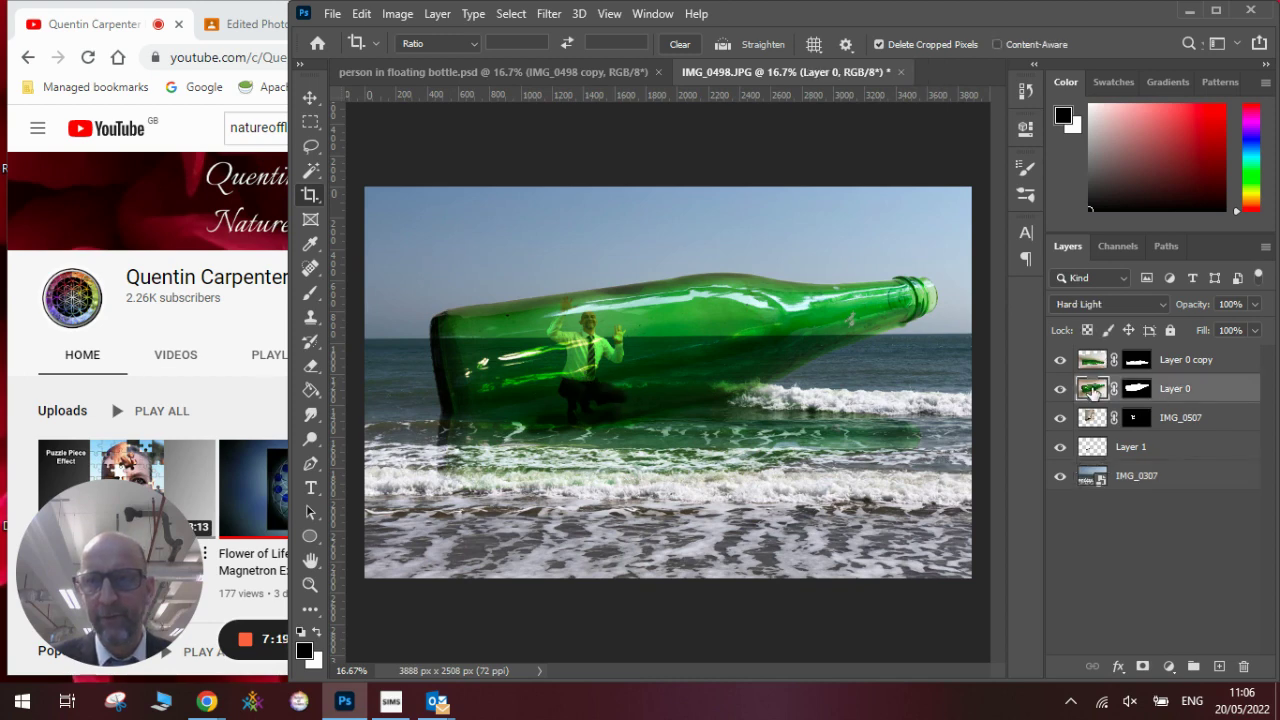
click(397, 13)
mouse_move(428, 62)
click(683, 64)
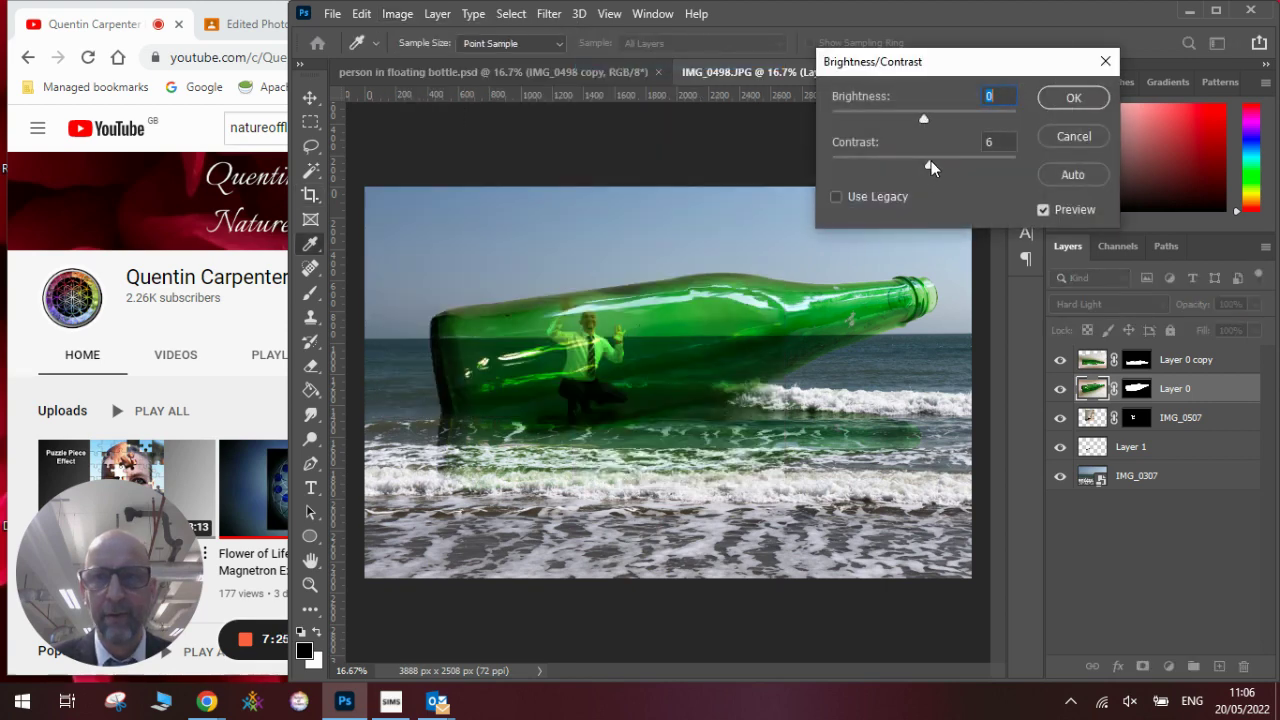
drag(926, 166, 990, 166)
drag(924, 118, 920, 129)
click(918, 122)
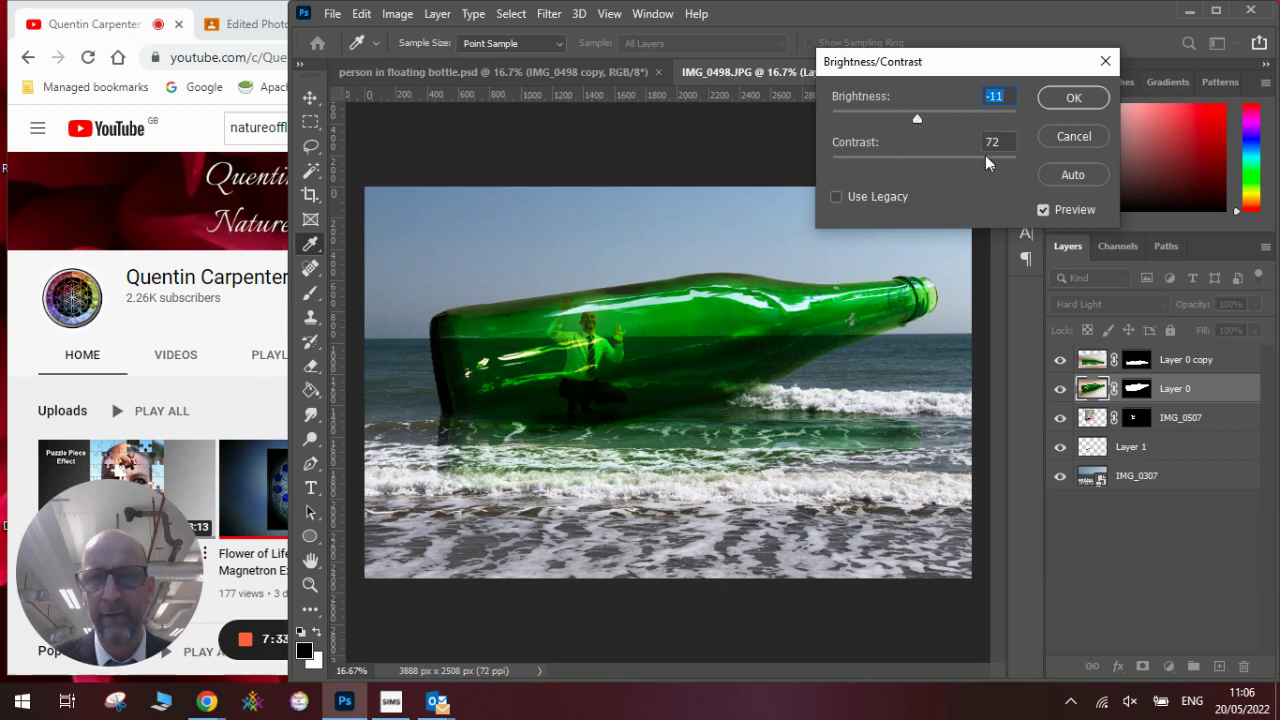
drag(990, 167, 974, 166)
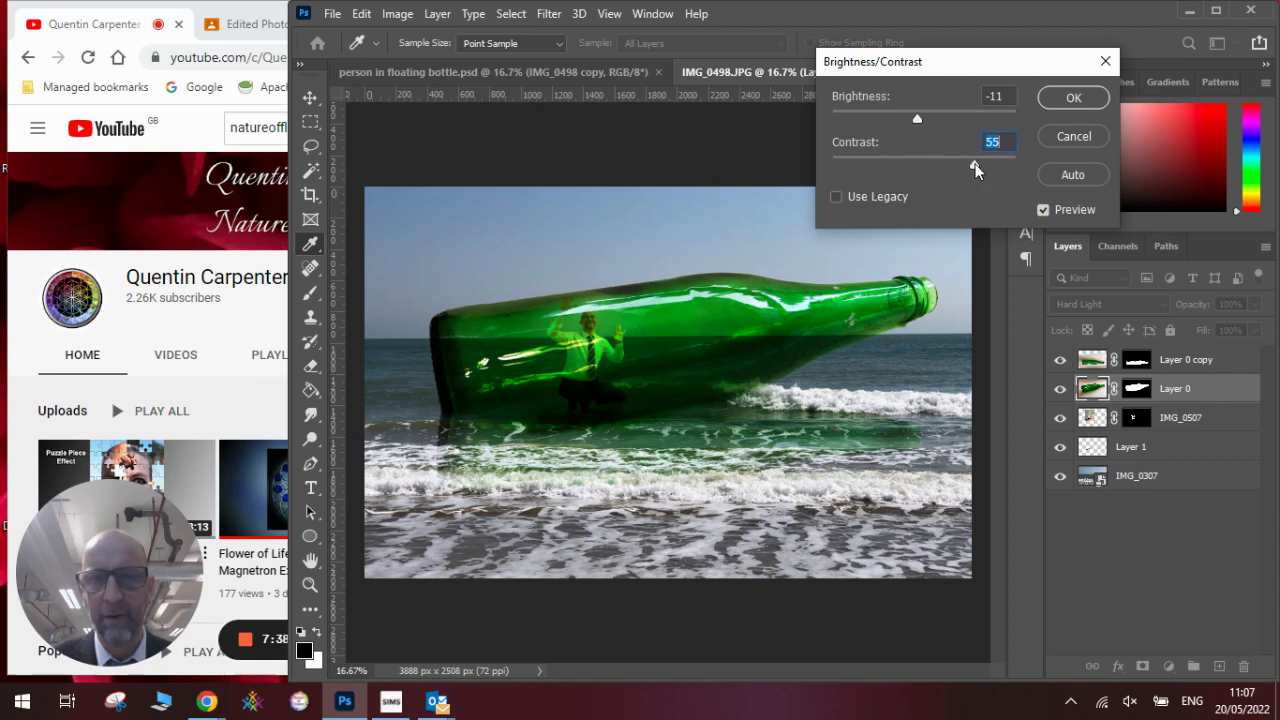
Confirm the Brightness/Contrast settings on the bottle layer, then pick the Crop tool
click(1074, 98)
key(c)
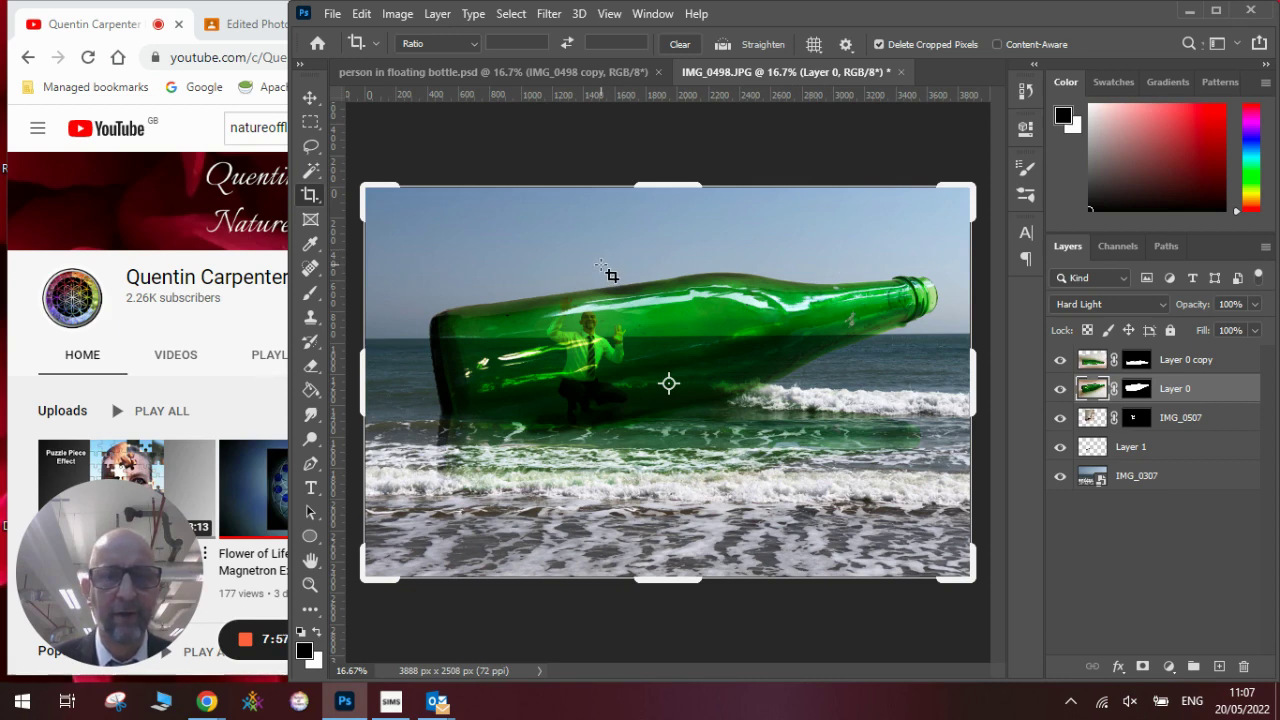
Bring the Chrome window showing the YouTube channel home page to the front
click(268, 300)
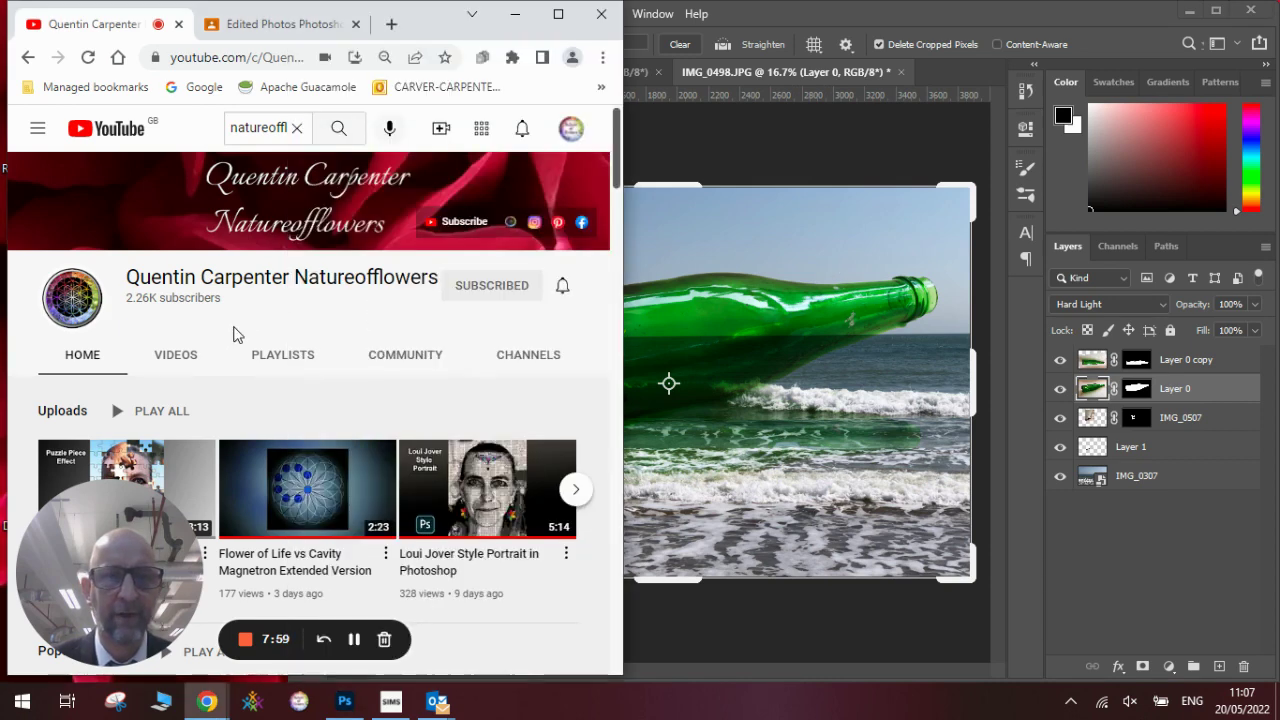